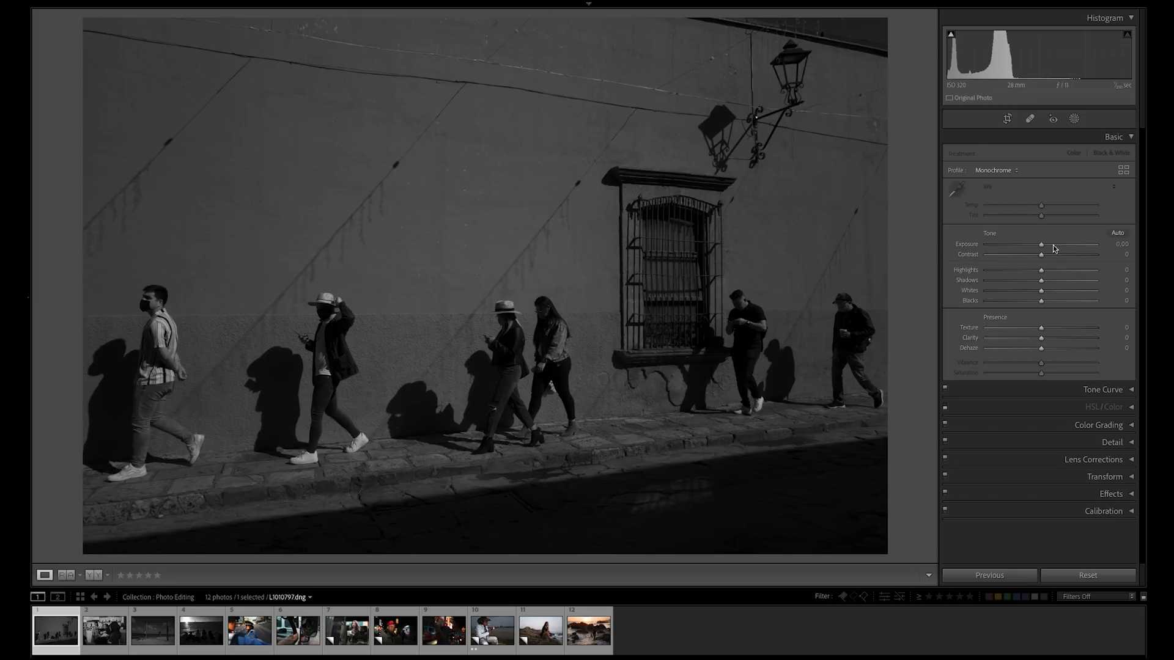
# Set the first street photo's Exposure to +1.40, Contrast to +48, Shadows to +30 and Dehaze to +32.
pyautogui.moveTo(1043, 247); pyautogui.dragTo(1056, 248)
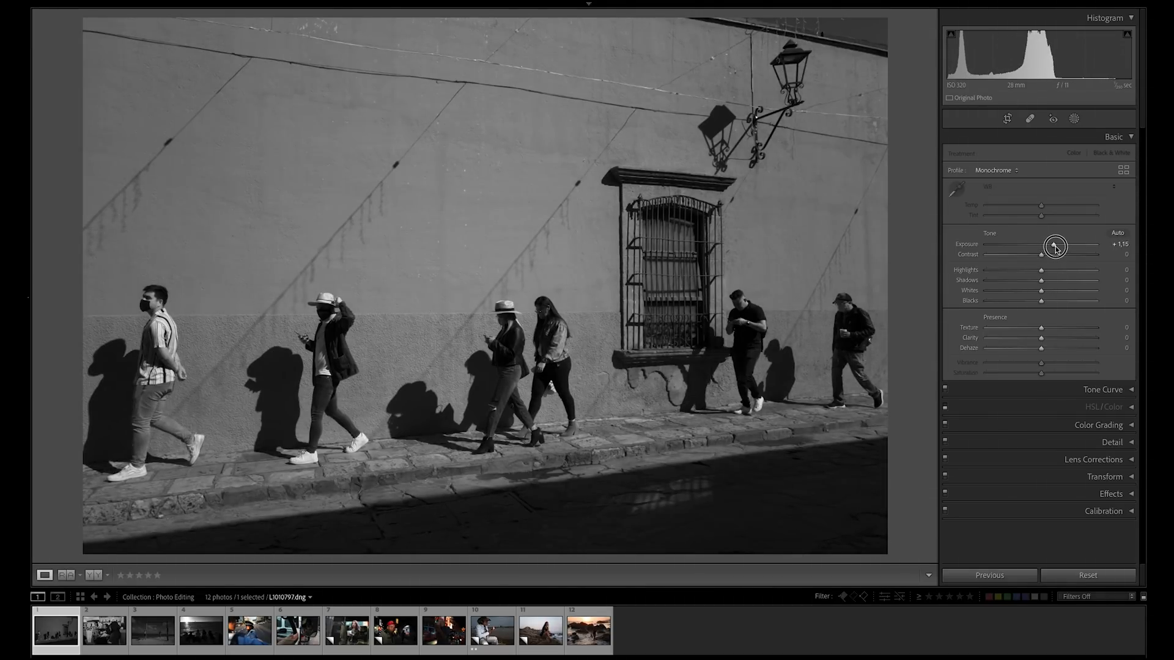
pyautogui.click(964, 244)
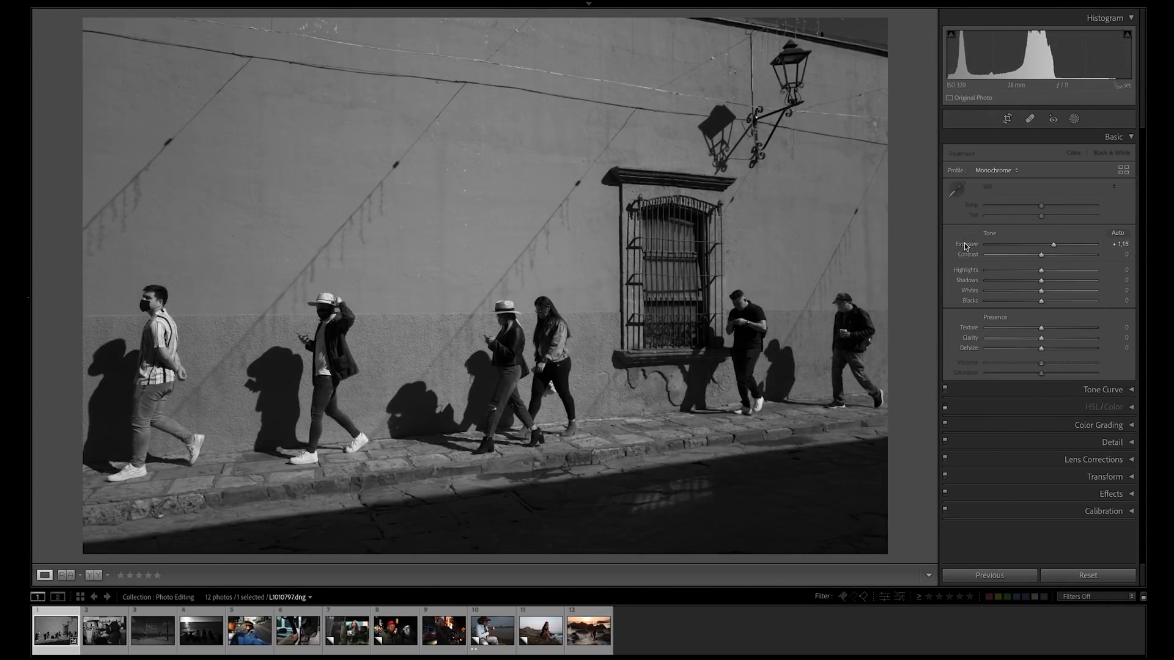
pyautogui.doubleClick(965, 244)
pyautogui.moveTo(1043, 249); pyautogui.dragTo(1058, 247)
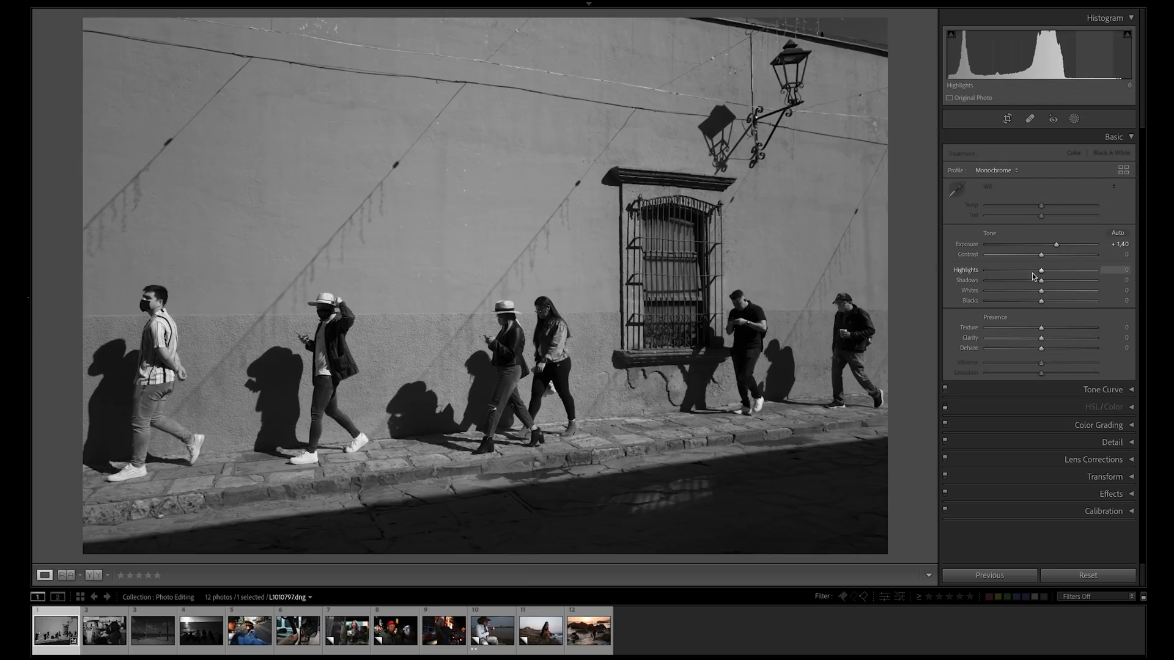
pyautogui.moveTo(1048, 256); pyautogui.dragTo(1059, 283)
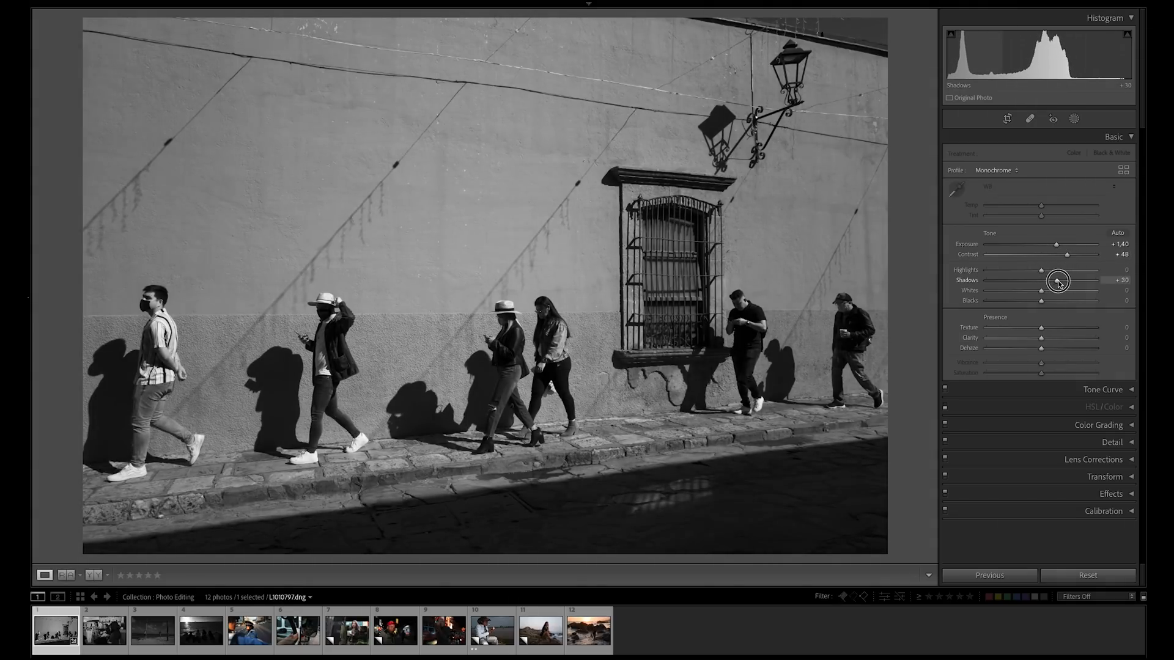
pyautogui.moveTo(1042, 348); pyautogui.dragTo(1060, 351)
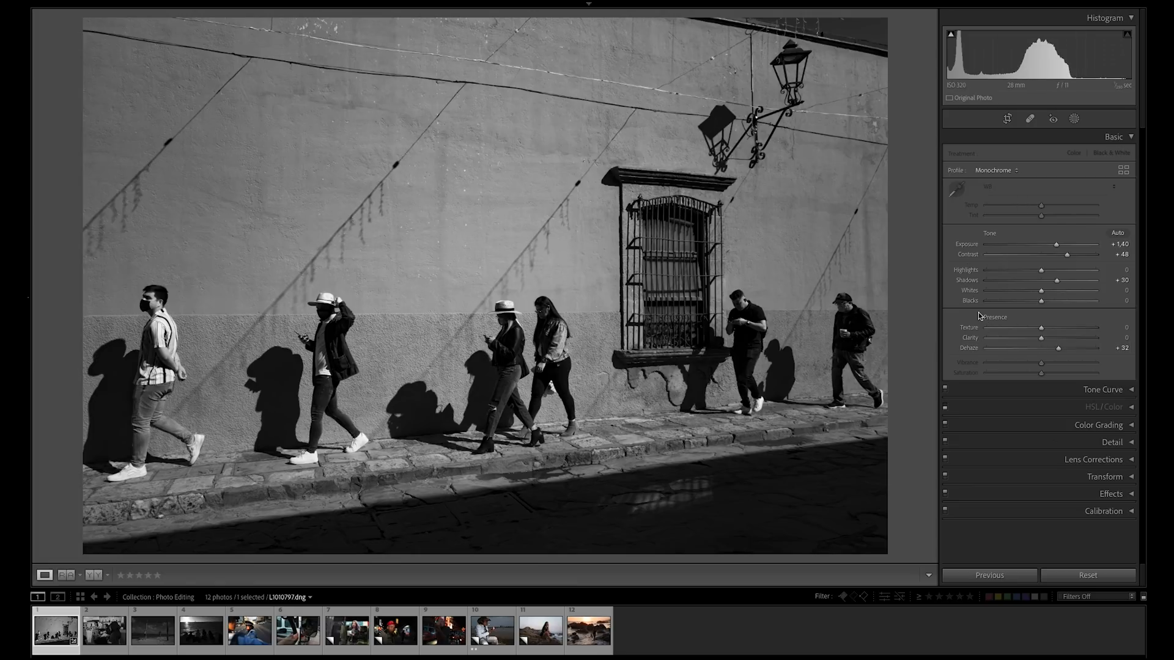
# On the second photo, of the women in the square, set Exposure to +0.80, Contrast to +52 and Shadows to +32.
pyautogui.click(110, 636)
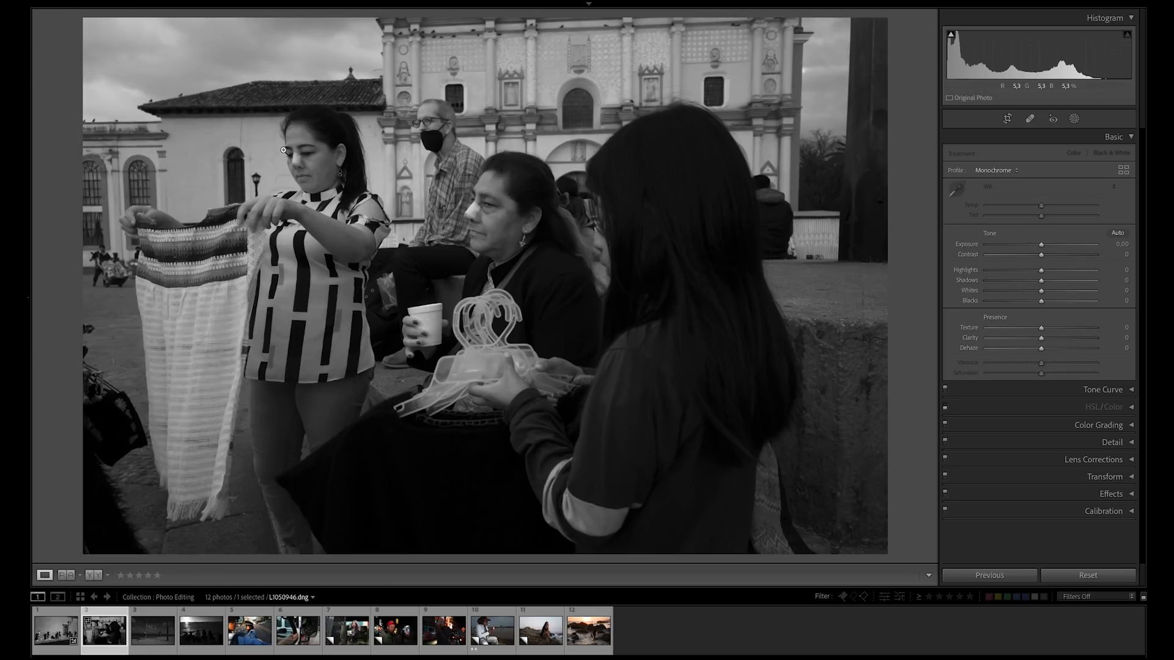
pyautogui.click(322, 159)
pyautogui.moveTo(419, 158); pyautogui.dragTo(212, 158)
pyautogui.moveTo(597, 209); pyautogui.dragTo(448, 211)
pyautogui.moveTo(568, 358); pyautogui.dragTo(343, 175)
pyautogui.moveTo(622, 264); pyautogui.dragTo(395, 234)
pyautogui.click(595, 239)
pyautogui.moveTo(1042, 247); pyautogui.dragTo(1061, 285)
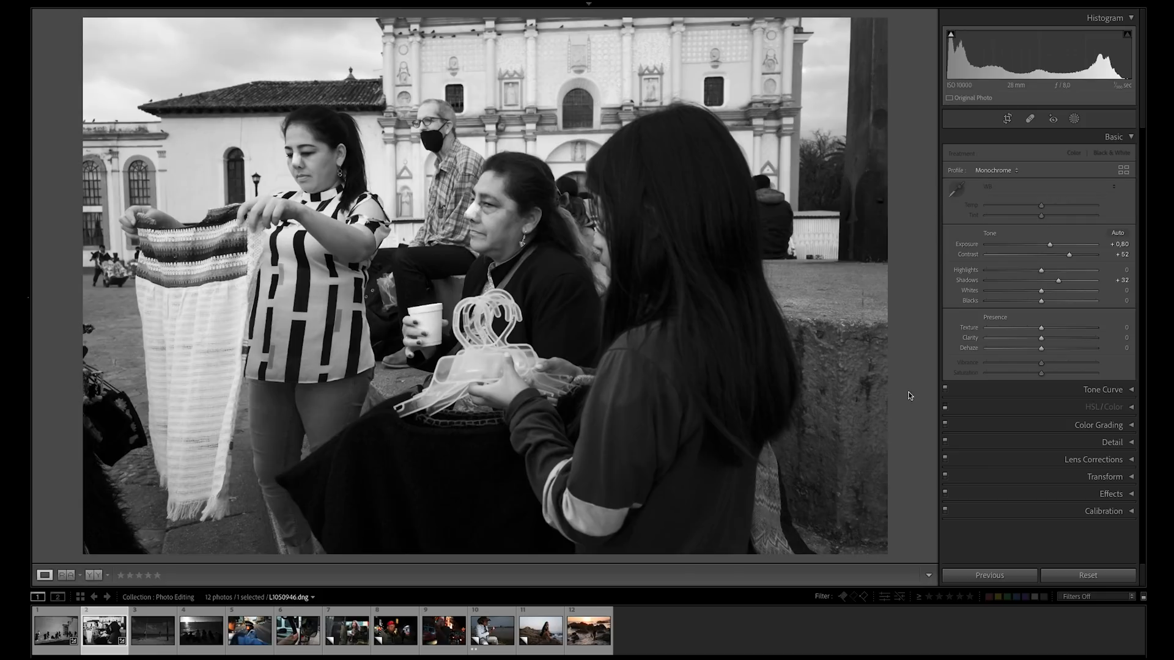
# Set the Exposure of the third photo, the beach scene, to +1.45 and rotate its crop to level the horizon.
pyautogui.click(155, 636)
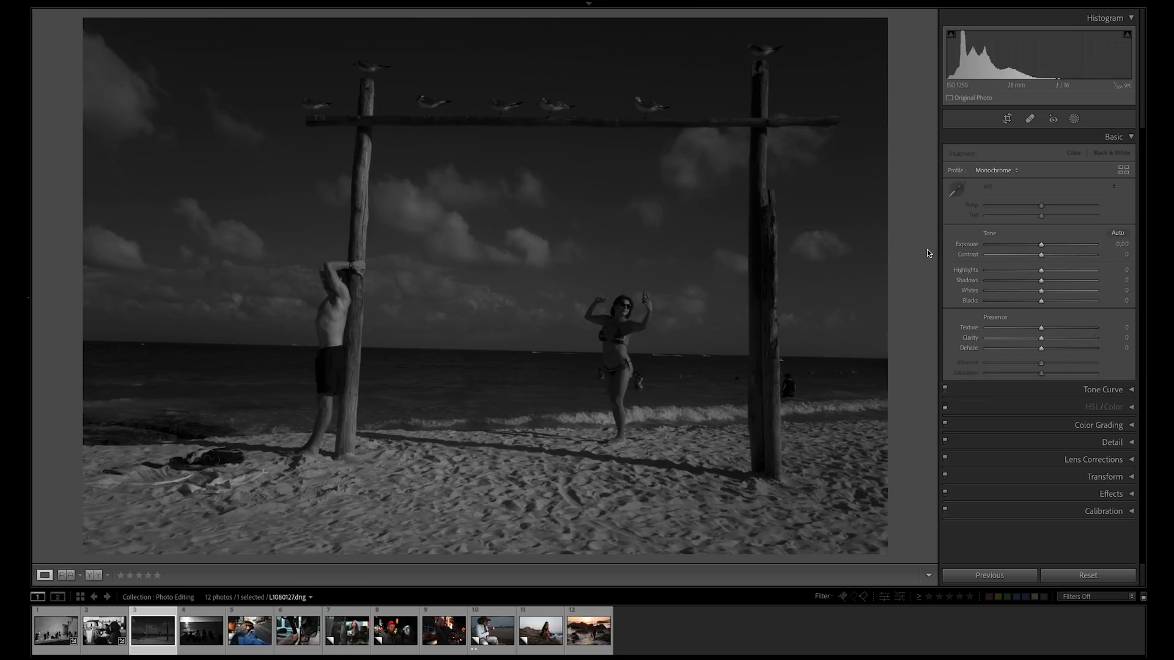
pyautogui.moveTo(1041, 244); pyautogui.dragTo(1058, 248)
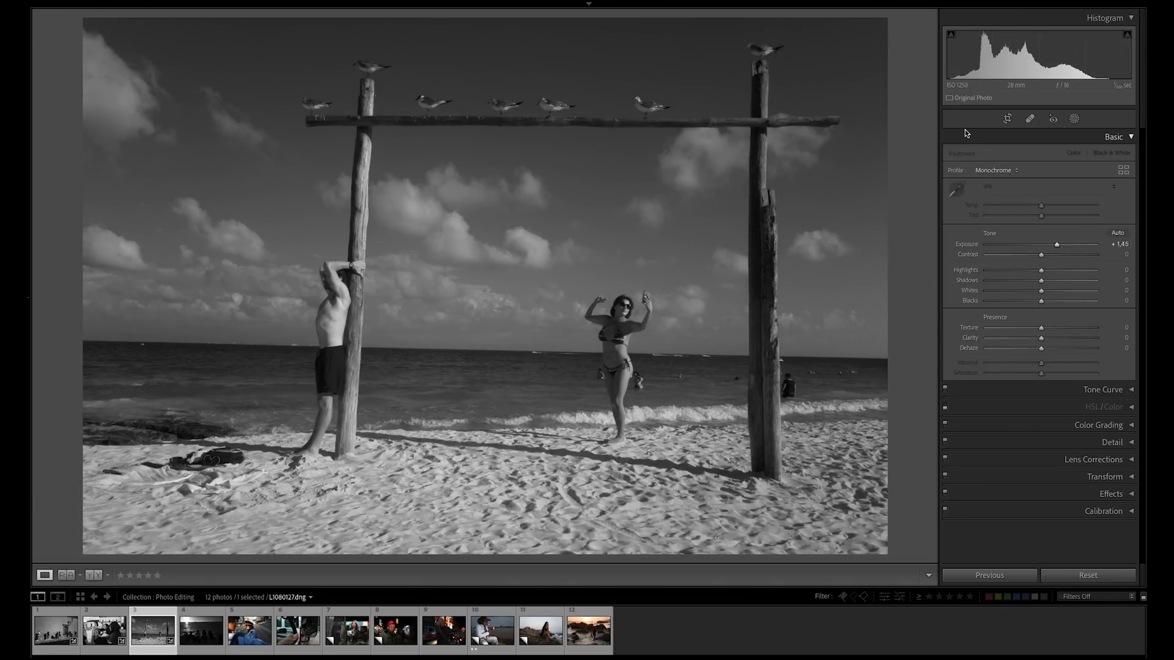
pyautogui.click(1006, 121)
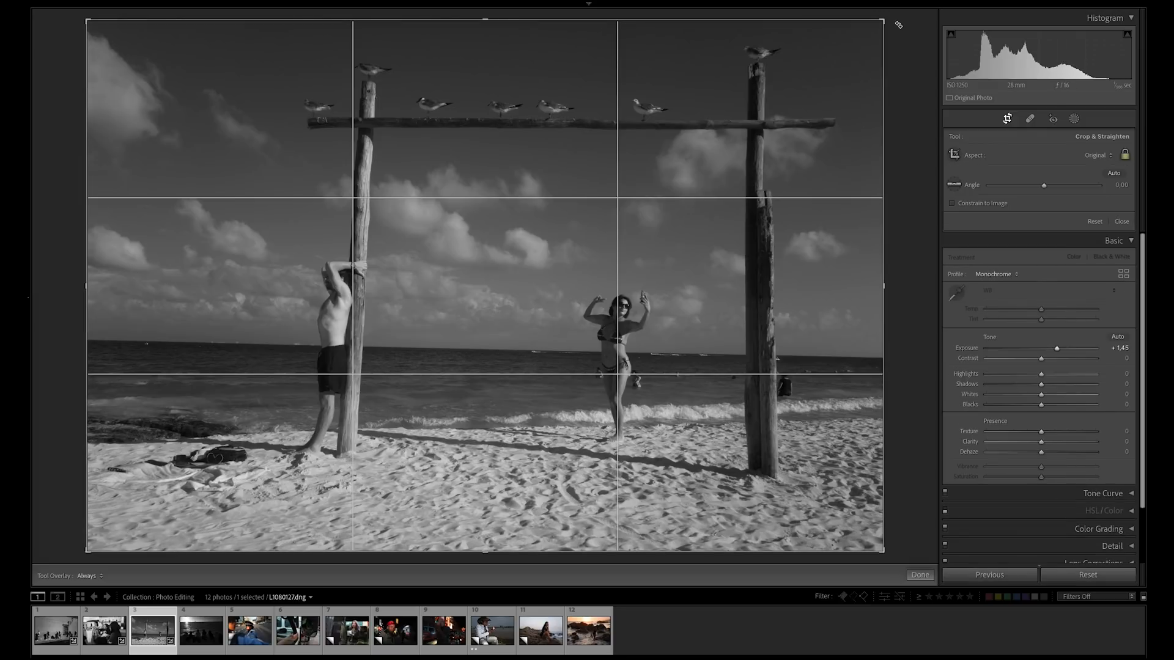
pyautogui.moveTo(899, 29); pyautogui.dragTo(891, 23)
pyautogui.moveTo(808, 76); pyautogui.dragTo(795, 77)
pyautogui.doubleClick(795, 77)
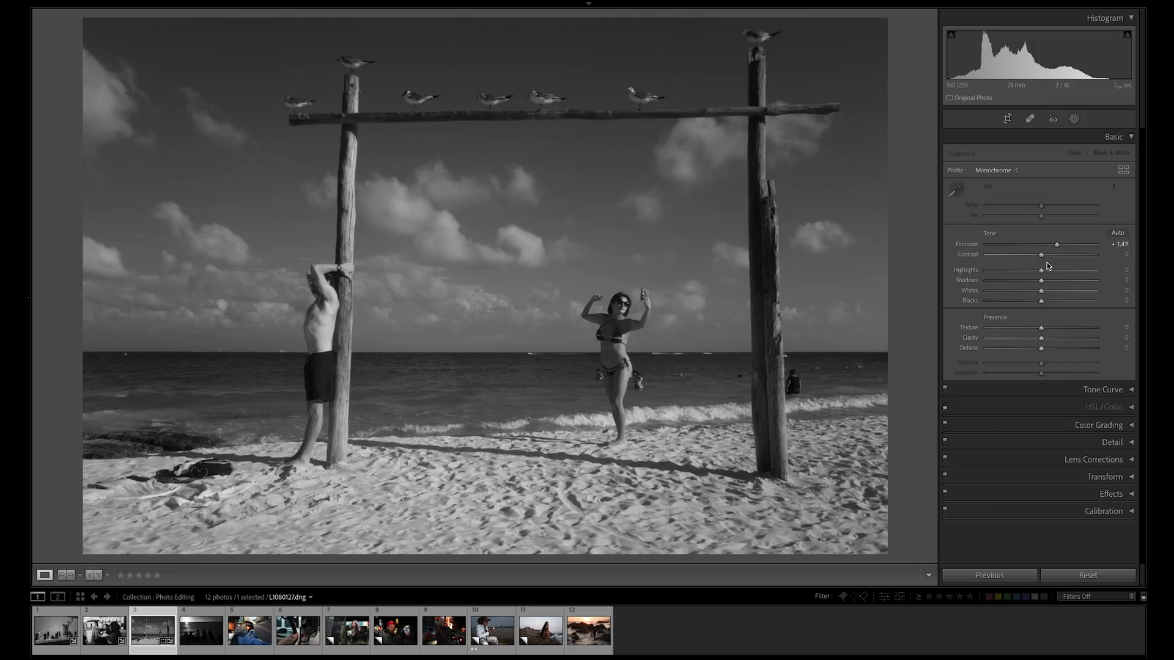
# Set the beach photo's Contrast to +51, Shadows to +20, Whites to +26 and Dehaze to +21.
pyautogui.moveTo(1044, 259); pyautogui.dragTo(1059, 255)
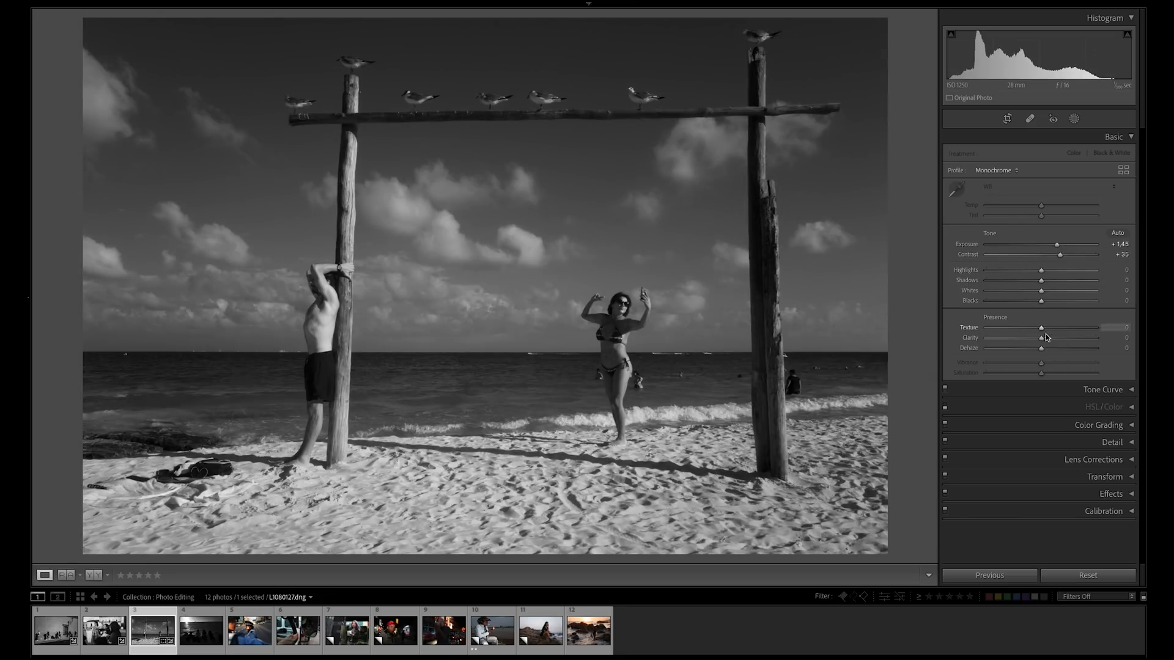
pyautogui.moveTo(1042, 349); pyautogui.dragTo(1053, 349)
pyautogui.moveTo(1060, 254); pyautogui.dragTo(1065, 256)
pyautogui.moveTo(1042, 281); pyautogui.dragTo(1068, 257)
pyautogui.moveTo(1043, 295); pyautogui.dragTo(1057, 295)
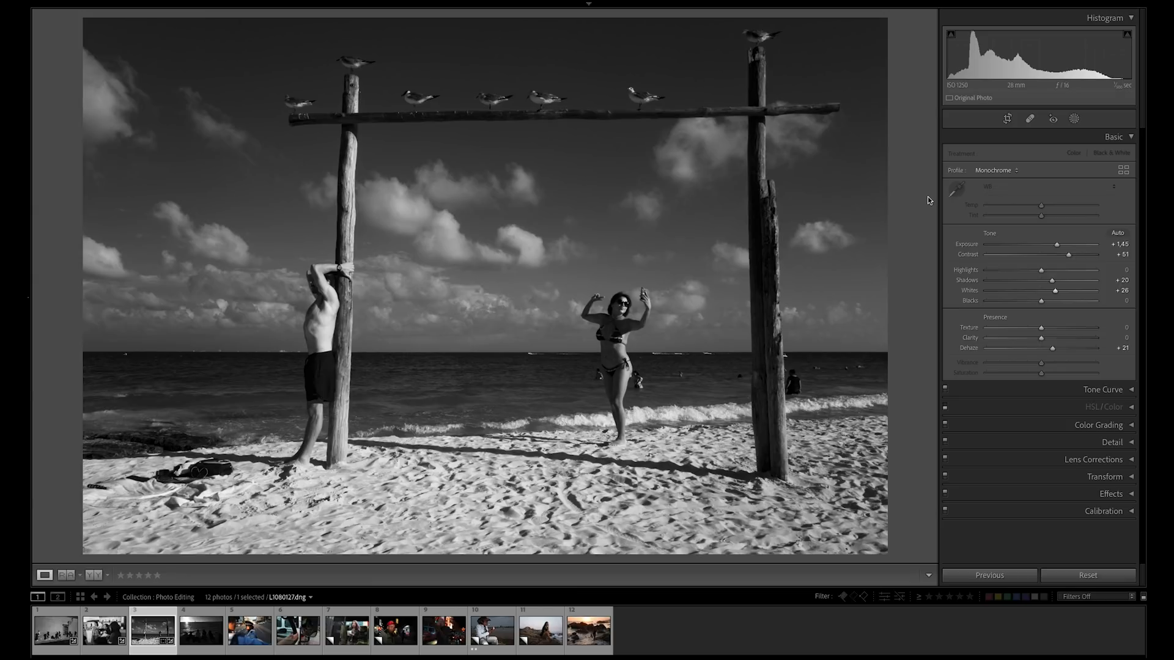
# Set the Exposure of the fourth photo, the seaside silhouettes, to +0.65 and straighten its crop by 0.11.
pyautogui.click(204, 633)
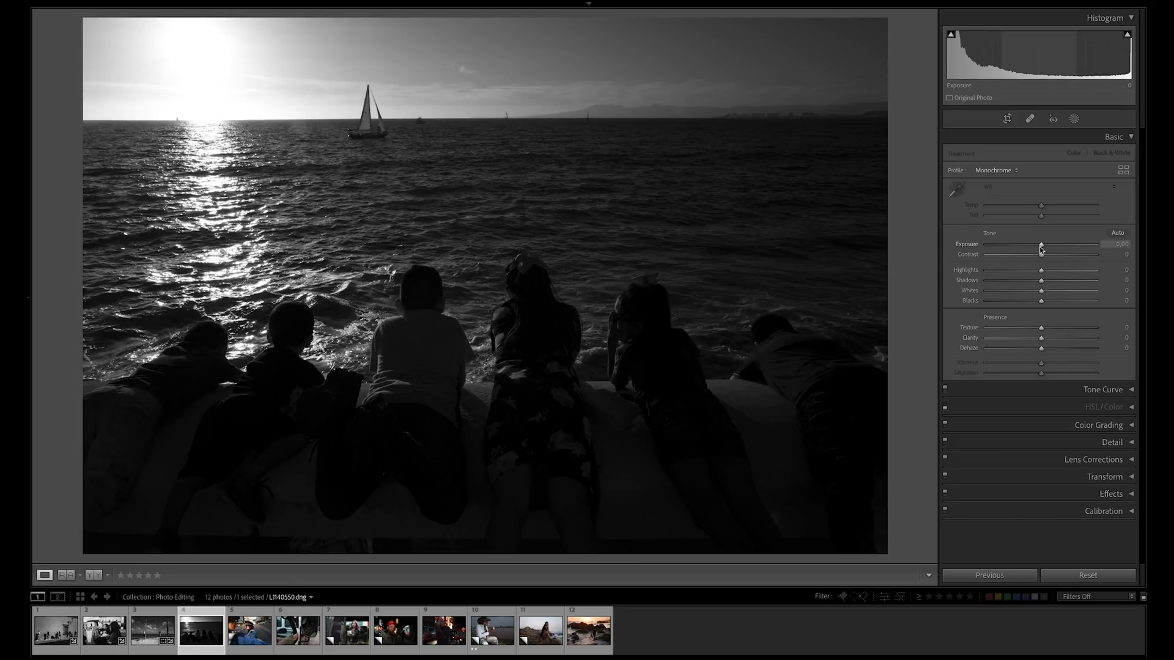
pyautogui.moveTo(1040, 245); pyautogui.dragTo(1048, 245)
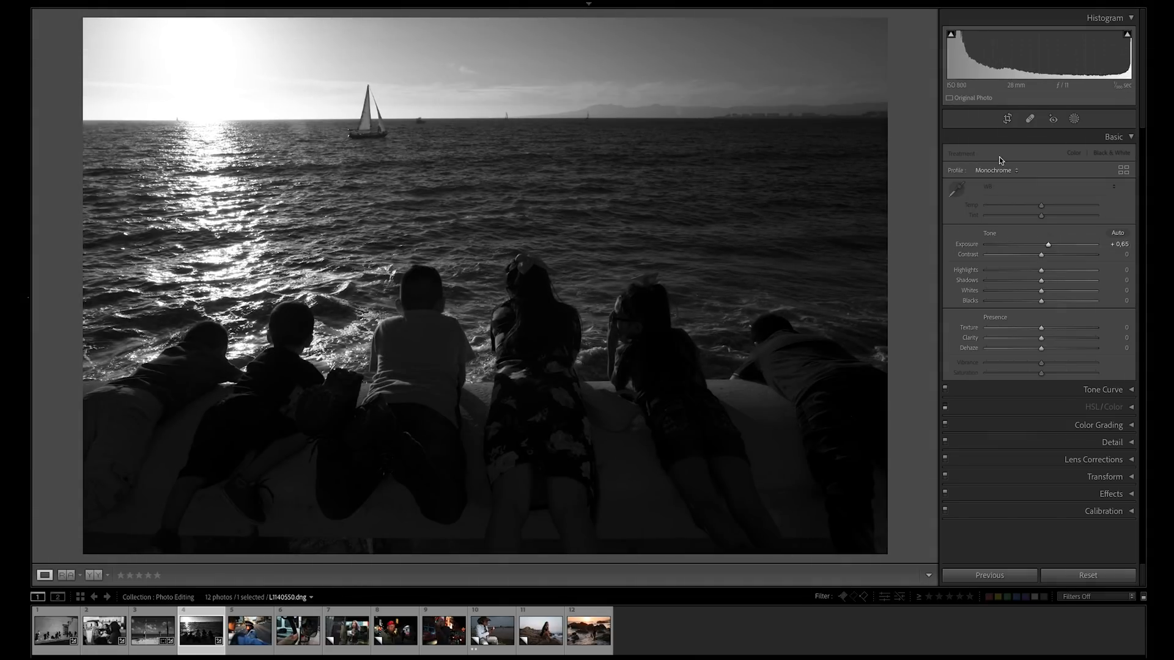
pyautogui.click(1007, 120)
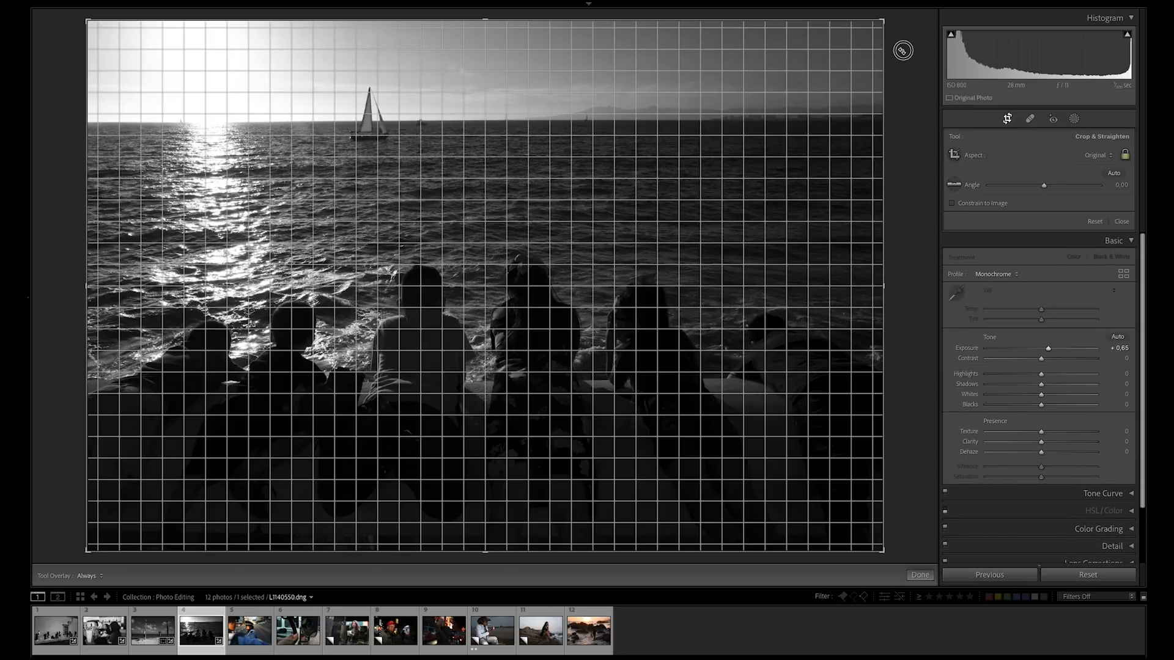
pyautogui.moveTo(902, 51); pyautogui.dragTo(902, 52)
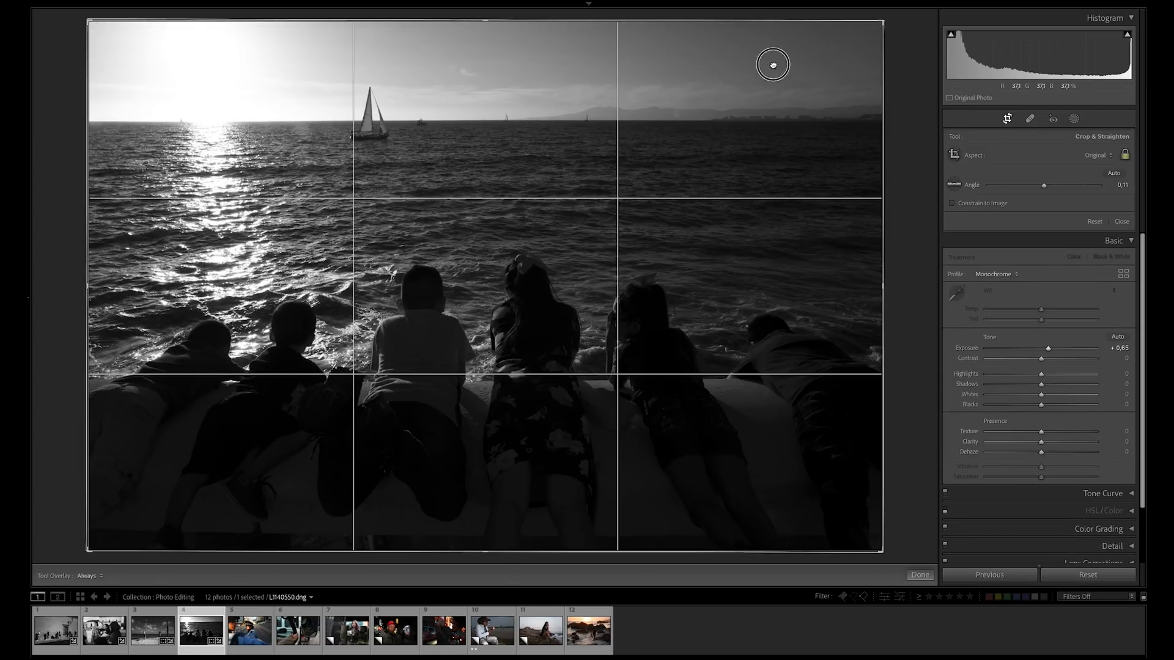
pyautogui.doubleClick(773, 65)
# Set the seaside photo's Exposure to +1.35, Contrast to +32, Highlights to -54 and Shadows to +35.
pyautogui.moveTo(1053, 249); pyautogui.dragTo(990, 271)
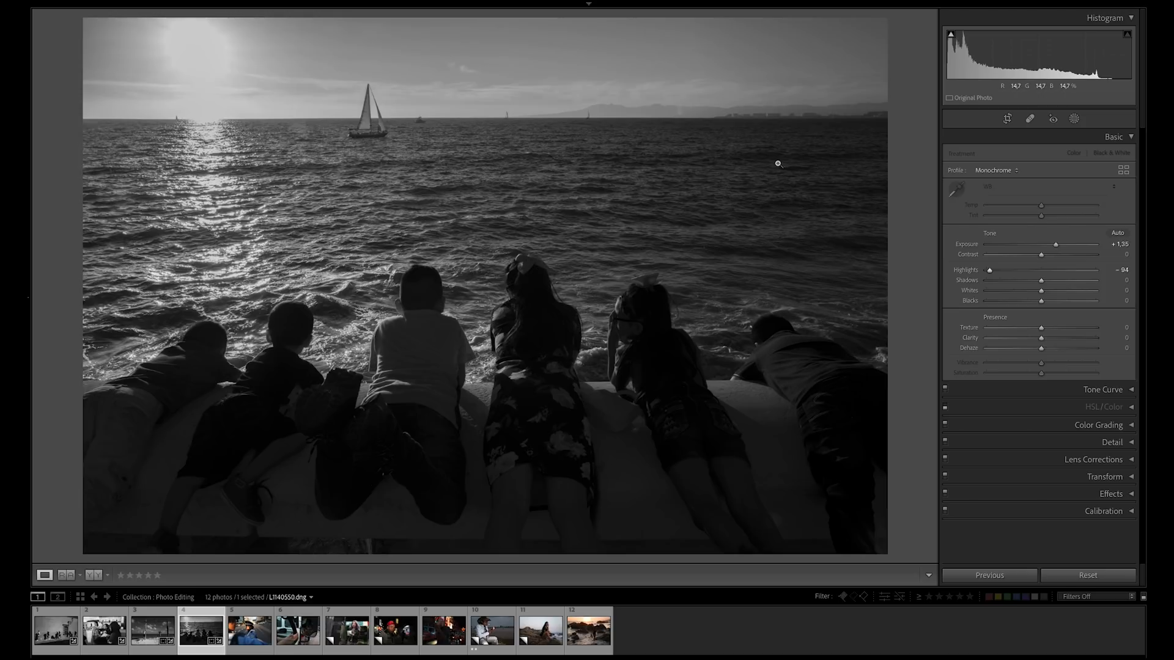
pyautogui.moveTo(991, 269); pyautogui.dragTo(1062, 259)
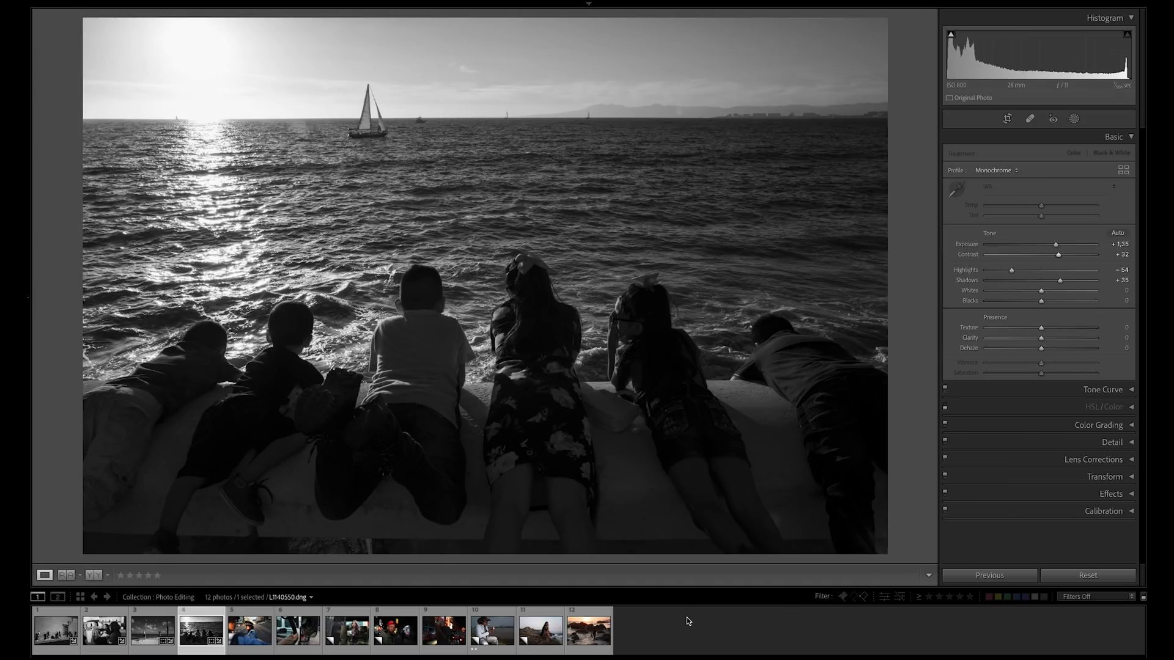
# Apply the 30 Prague preset to the fifth photo, showing the traffic guard in uniform.
pyautogui.click(251, 631)
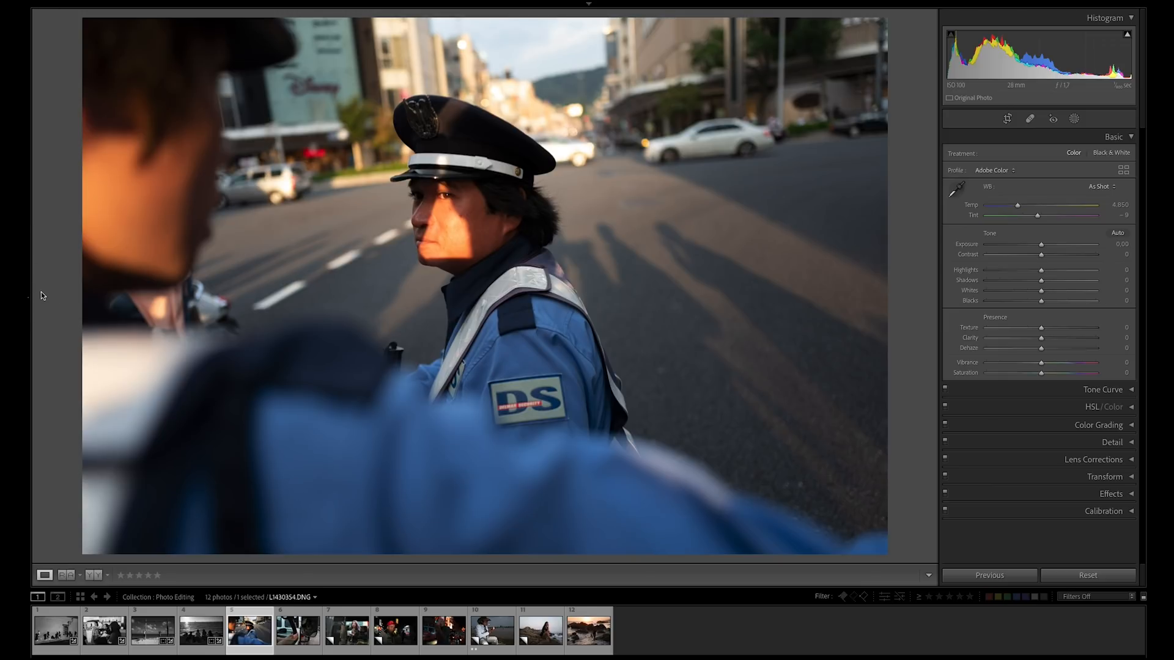
pyautogui.moveTo(29, 301)
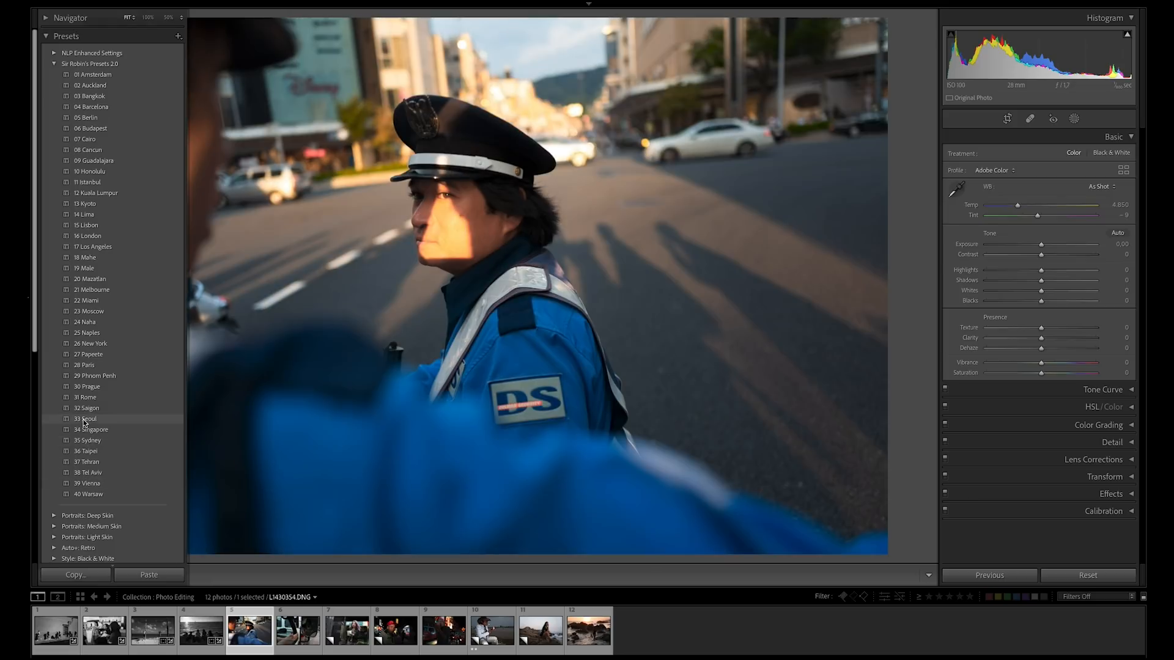
pyautogui.click(28, 302)
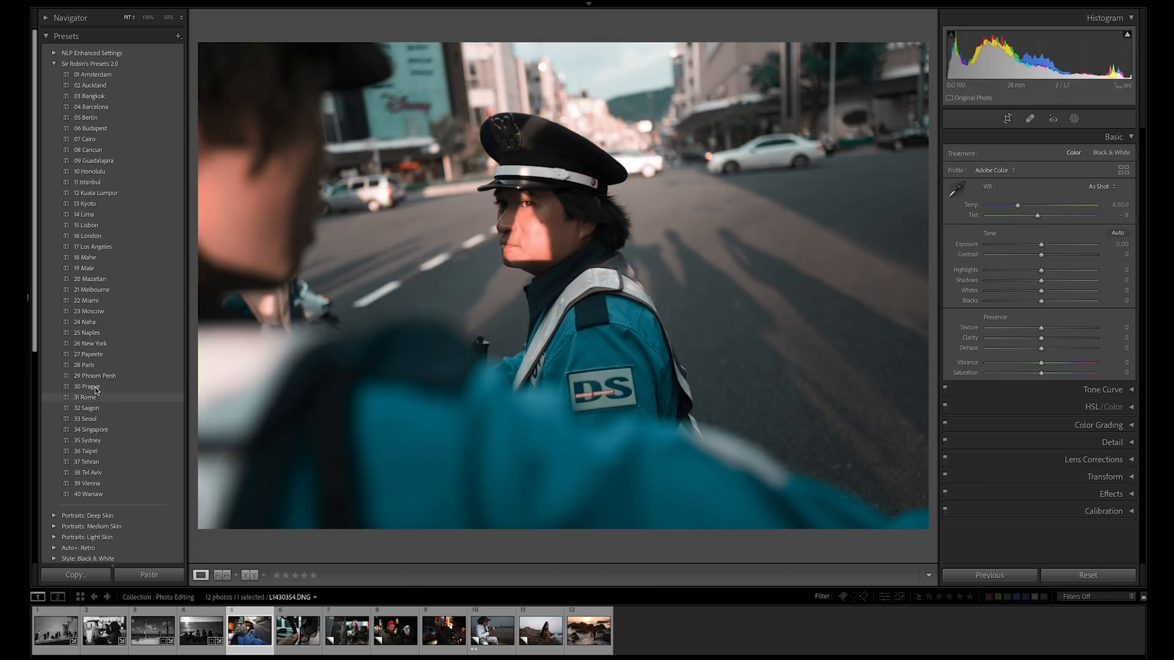
pyautogui.click(96, 388)
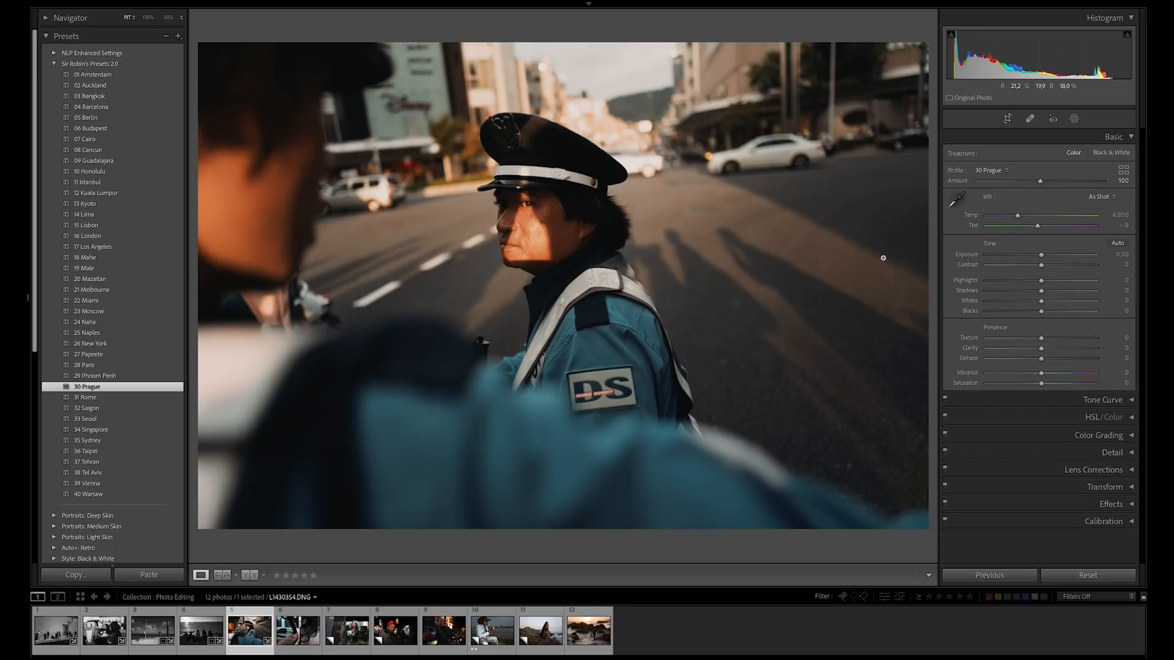
# Set the guard photo's Contrast to +34, Highlights to -22 and Shadows to +44.
pyautogui.moveTo(1041, 264); pyautogui.dragTo(1068, 296)
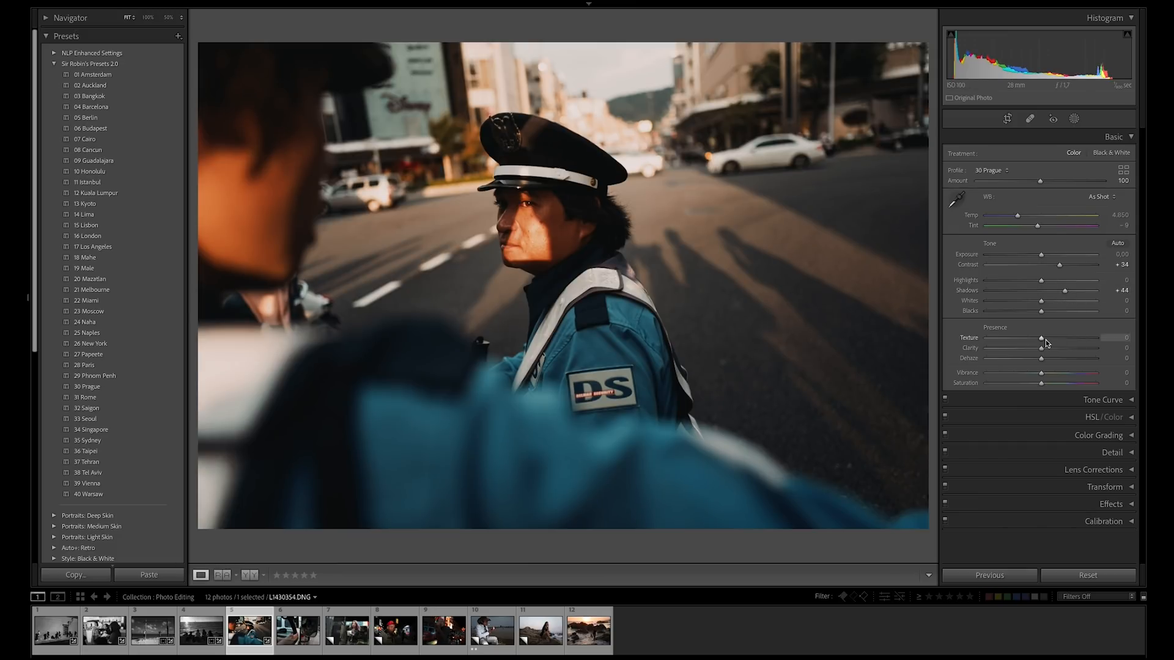
pyautogui.moveTo(1041, 281); pyautogui.dragTo(1031, 282)
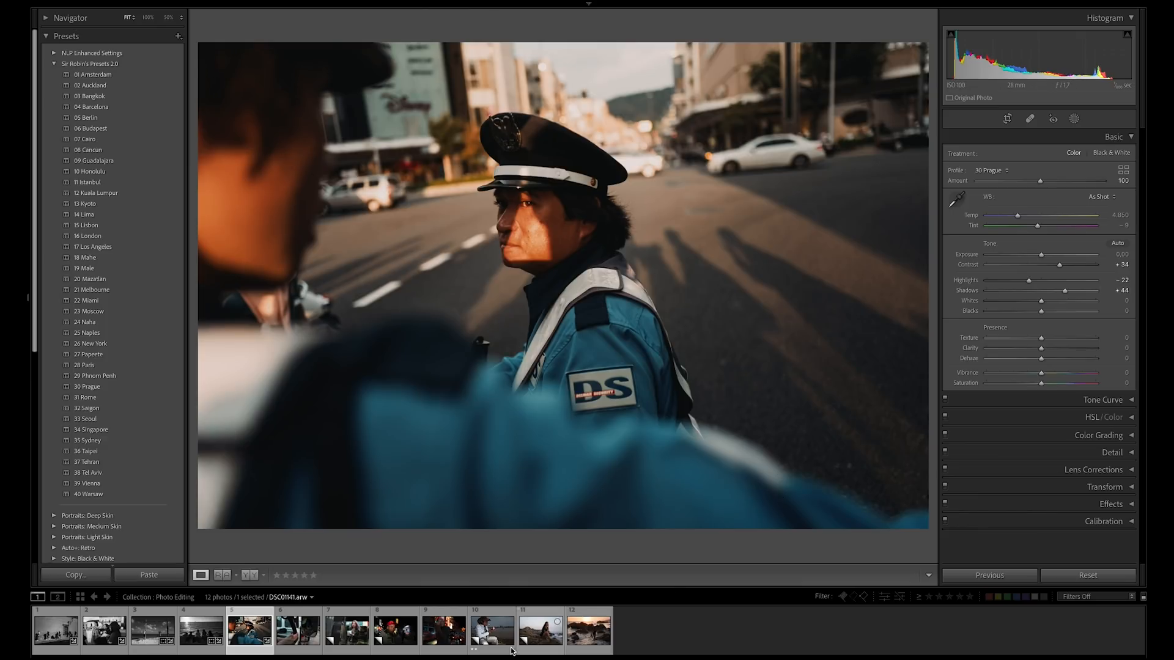
# Set the Exposure of the sixth photo, with the feet and truck mirror, to +1.75.
pyautogui.click(298, 630)
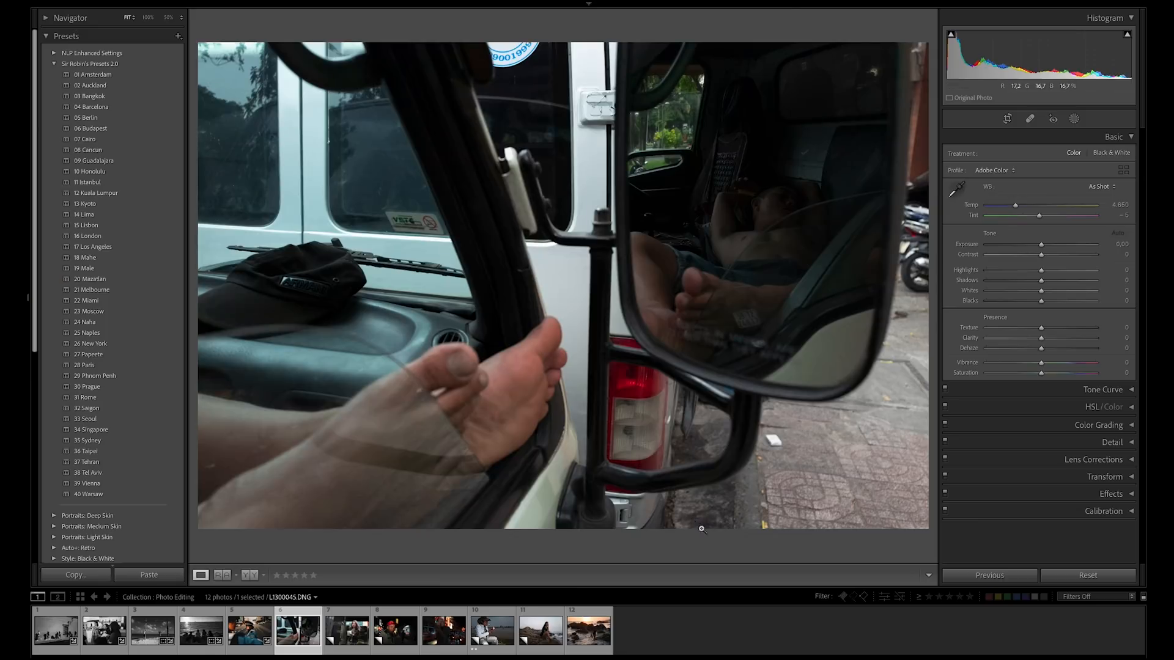
pyautogui.click(251, 632)
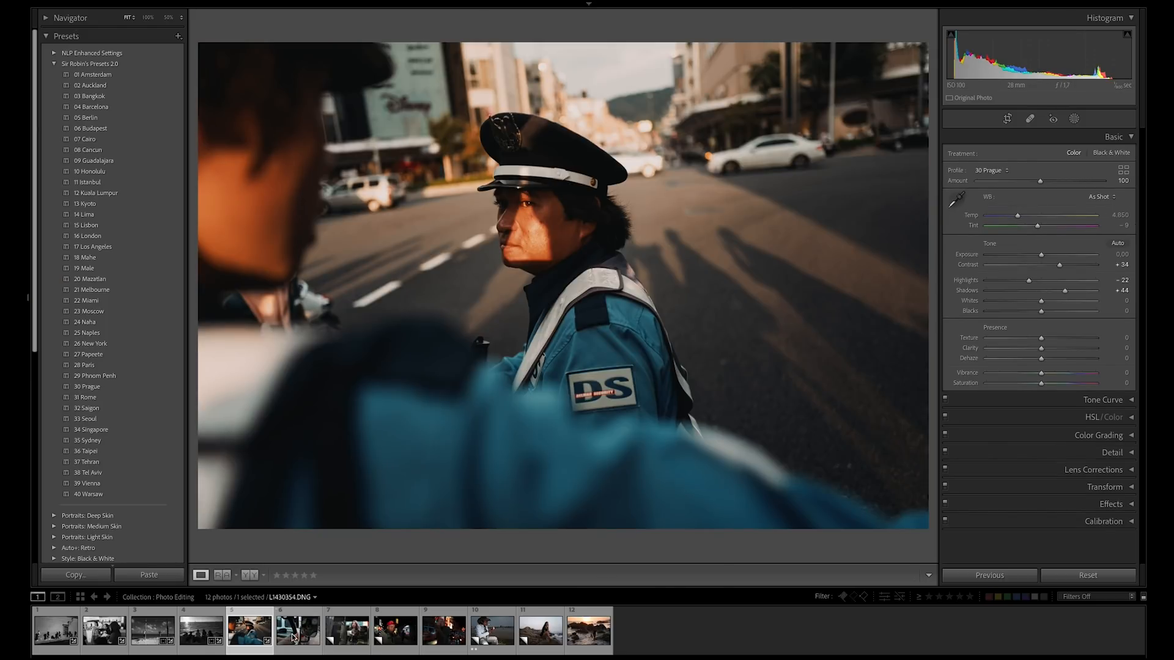
pyautogui.click(294, 637)
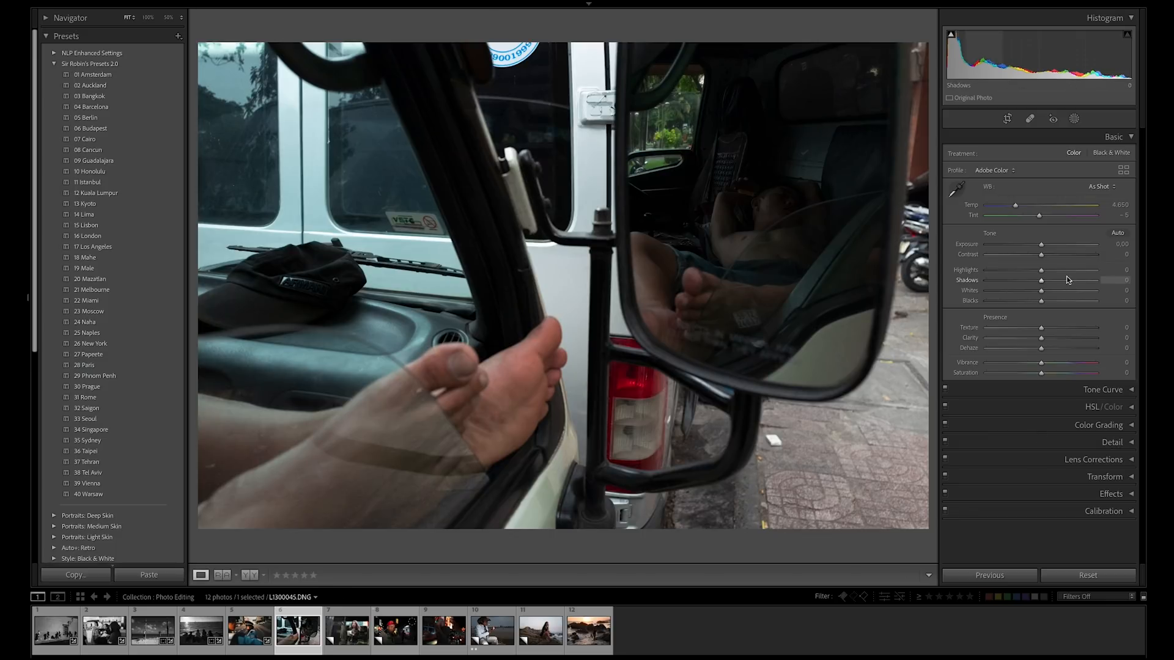
pyautogui.moveTo(1046, 248); pyautogui.dragTo(1064, 250)
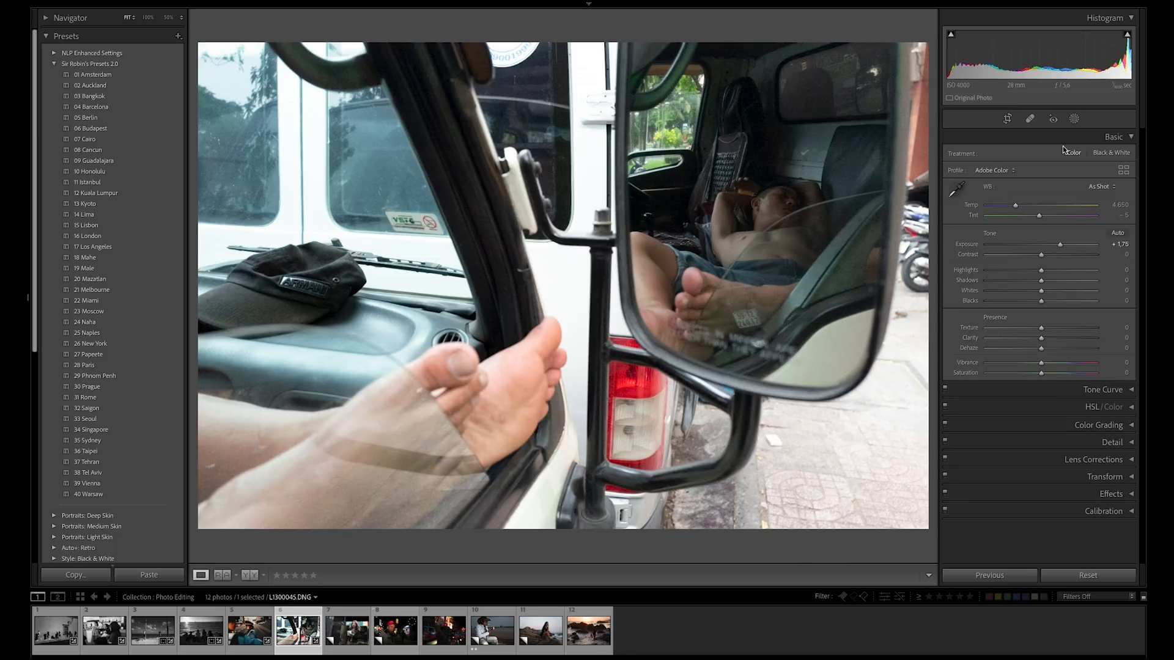
# Add an inverted radial gradient mask around the man in the mirror and set the mask's Exposure to -1.04.
pyautogui.click(1073, 118)
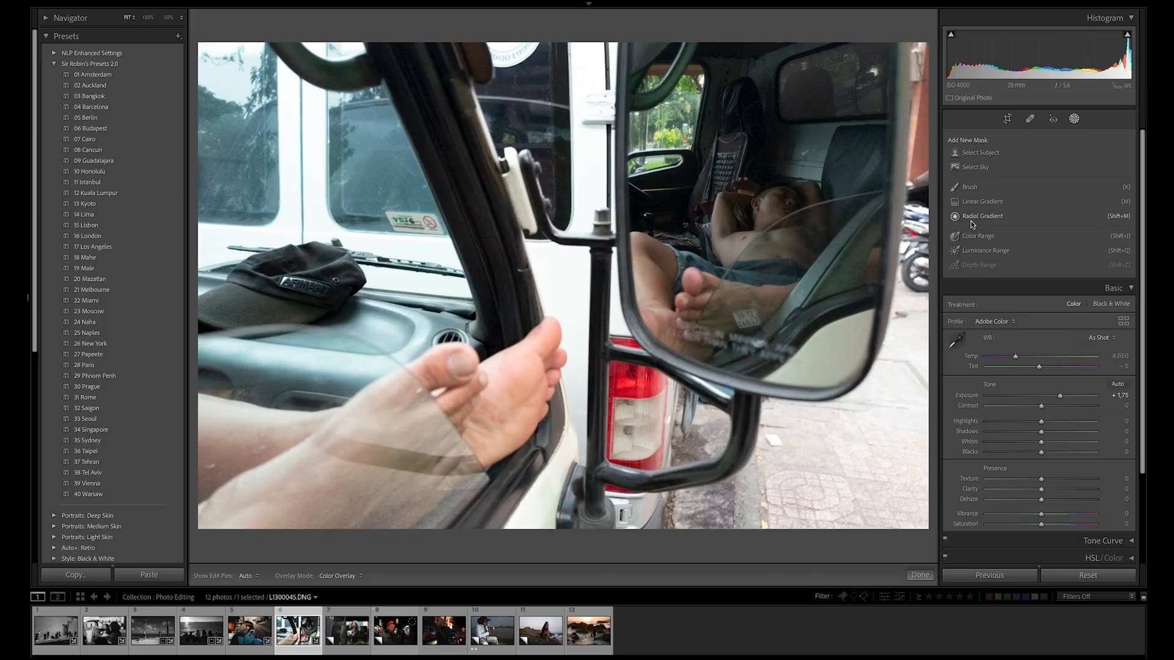
pyautogui.click(990, 219)
pyautogui.moveTo(741, 143); pyautogui.dragTo(887, 355)
pyautogui.moveTo(790, 143); pyautogui.dragTo(810, 164)
pyautogui.click(1106, 138)
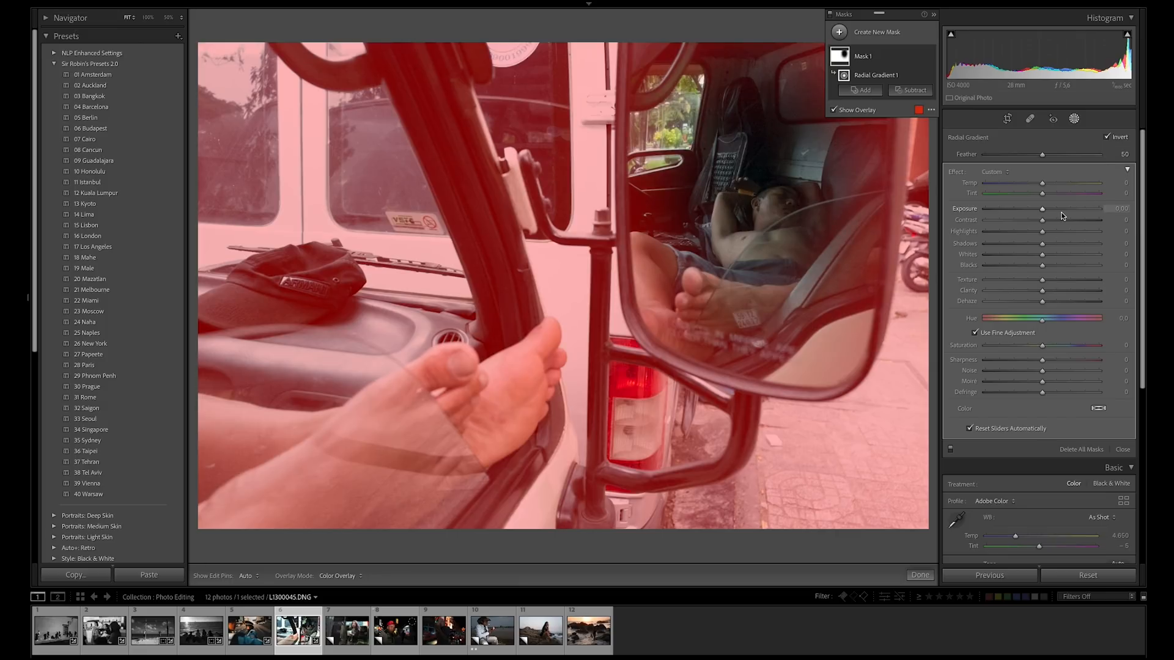
pyautogui.moveTo(1043, 211); pyautogui.dragTo(1029, 209)
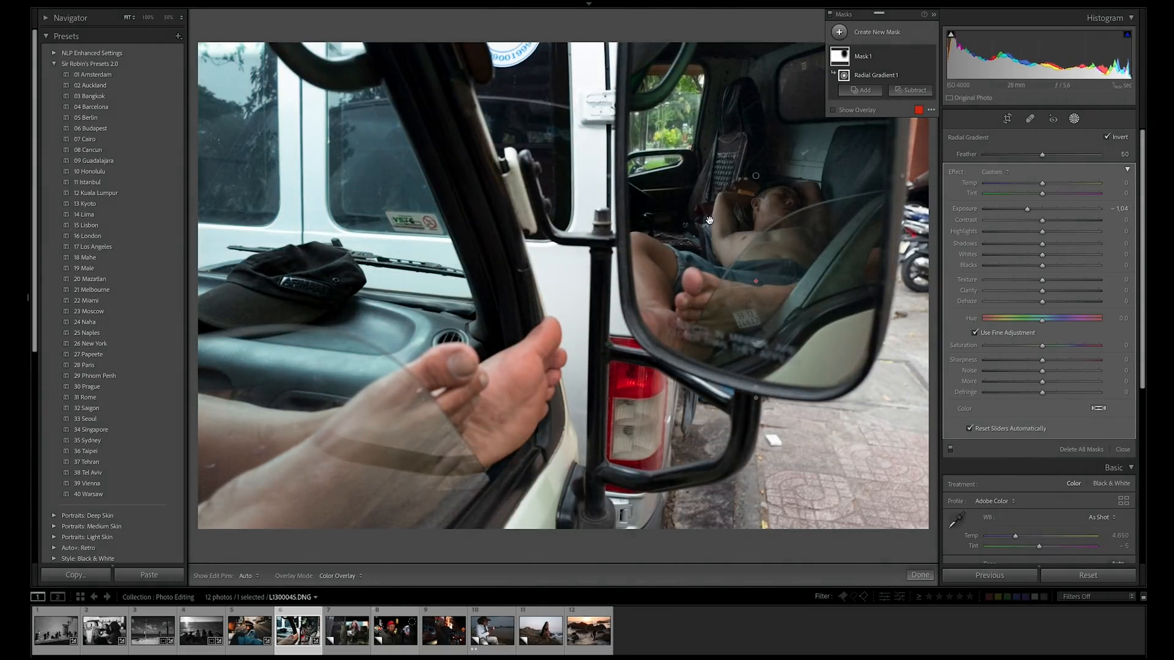
pyautogui.click(1122, 450)
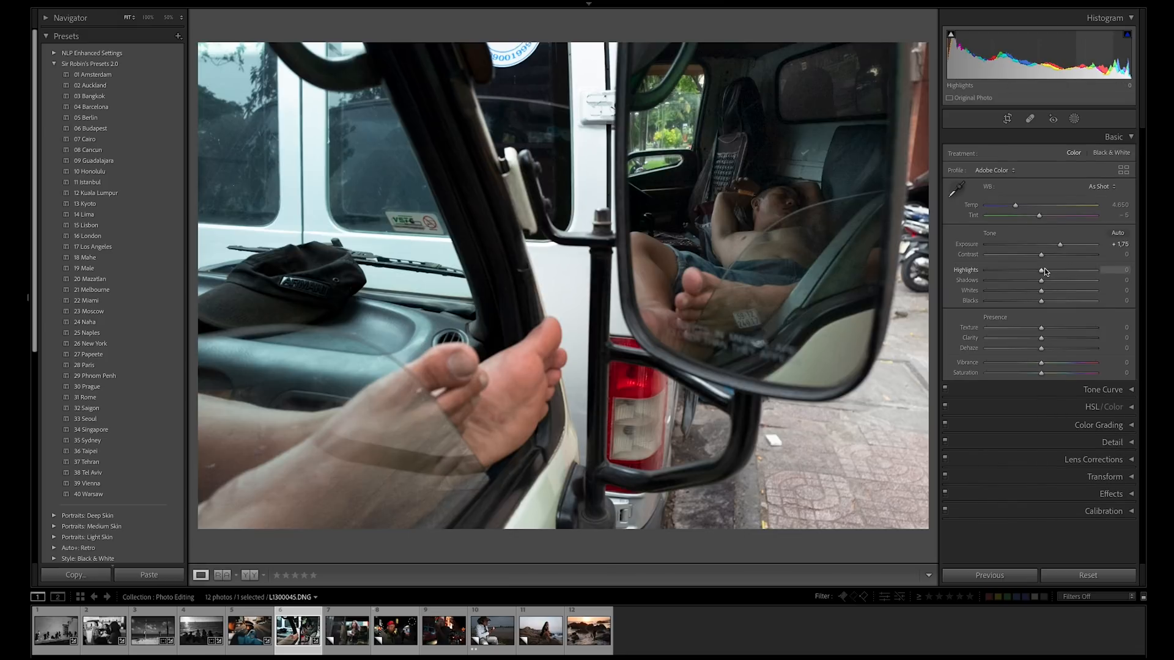
# Set the truck mirror photo's Exposure to +1.90, Contrast to +20 and Shadows to +7, and apply the 28 Paris preset.
pyautogui.moveTo(1041, 280); pyautogui.dragTo(1055, 257)
pyautogui.moveTo(1061, 244); pyautogui.dragTo(1065, 246)
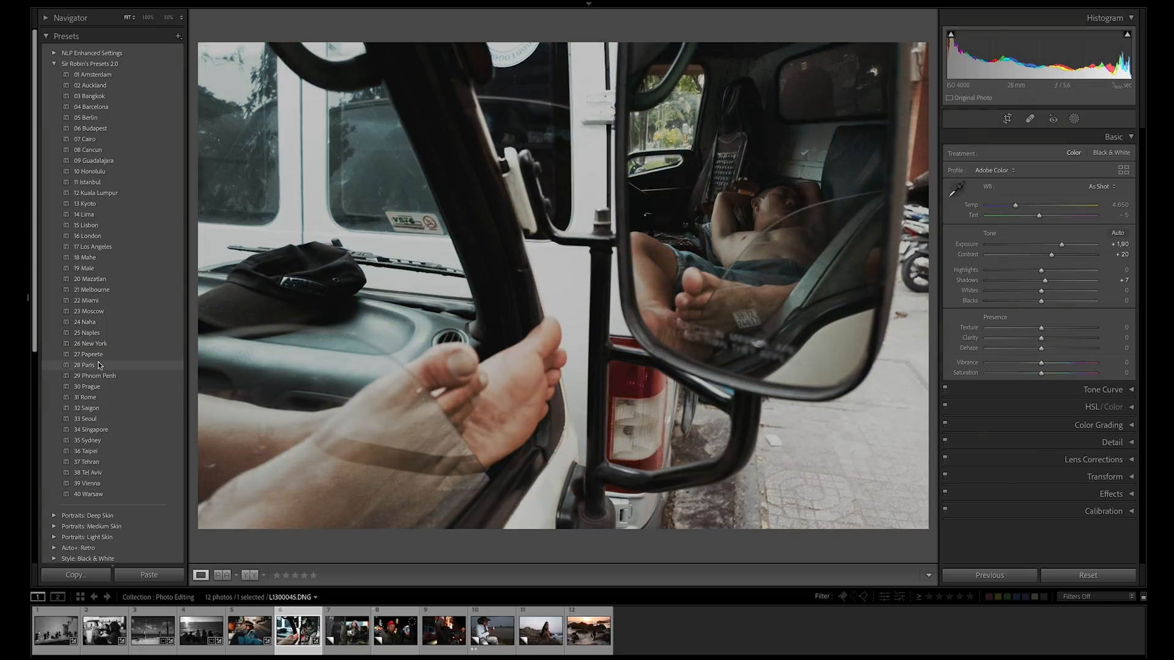
pyautogui.click(98, 363)
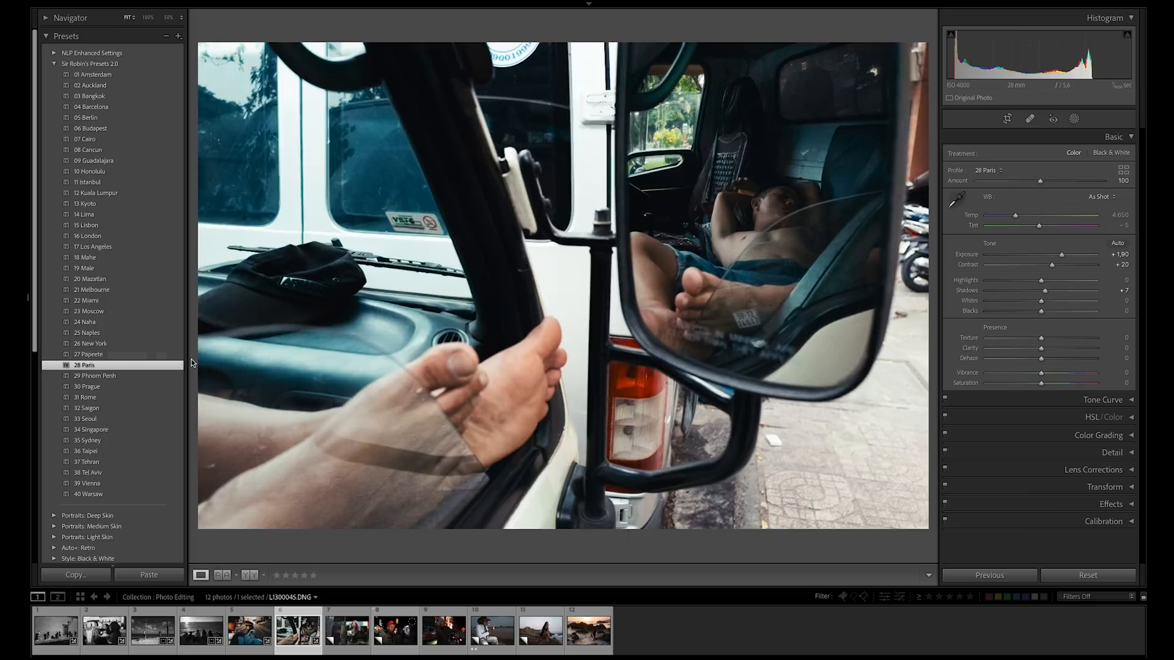
# Set the truck mirror photo's Contrast to +24.
pyautogui.moveTo(1053, 265); pyautogui.dragTo(1056, 267)
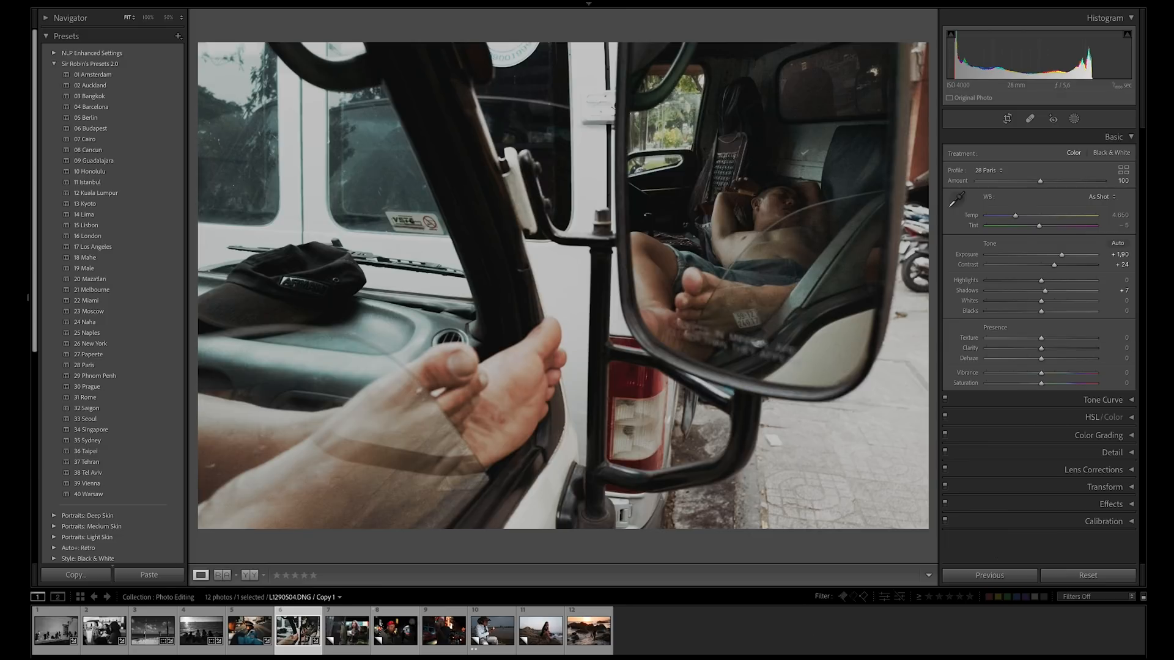
# Set the seventh photo's Exposure to +0.40, Contrast to +29 and Highlights to -26, and apply the 16 London preset.
pyautogui.click(349, 642)
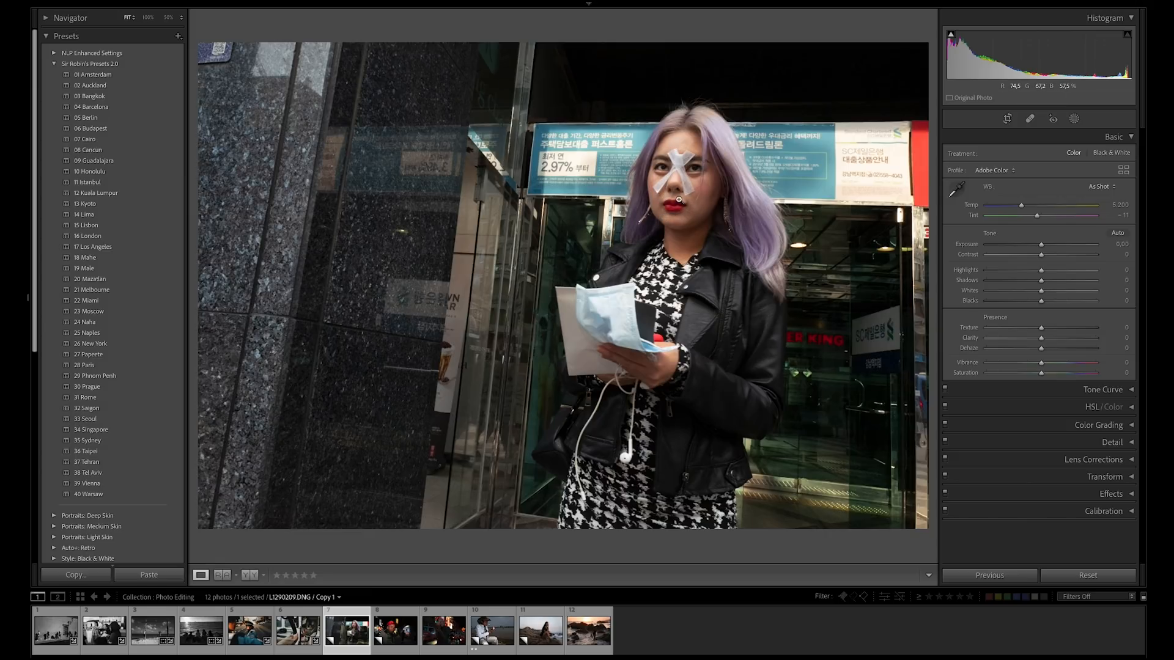
pyautogui.moveTo(1041, 254)
pyautogui.mouseDown()
pyautogui.moveTo(1061, 260)
pyautogui.moveTo(1041, 244)
pyautogui.moveTo(1028, 270)
pyautogui.mouseUp()
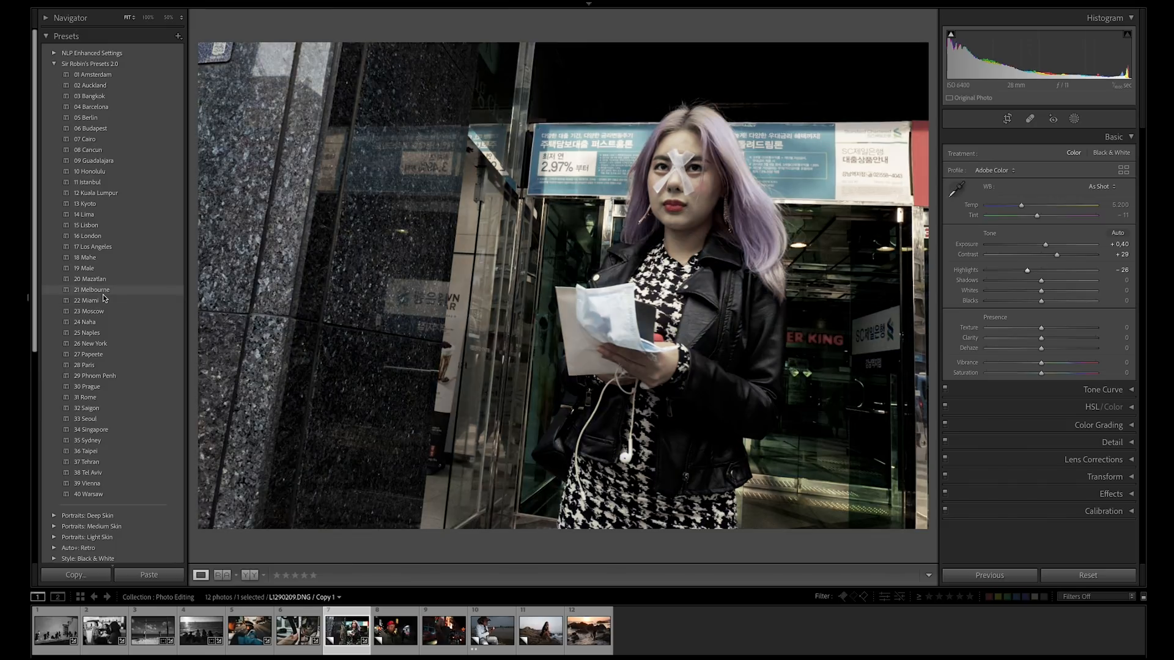
pyautogui.click(92, 236)
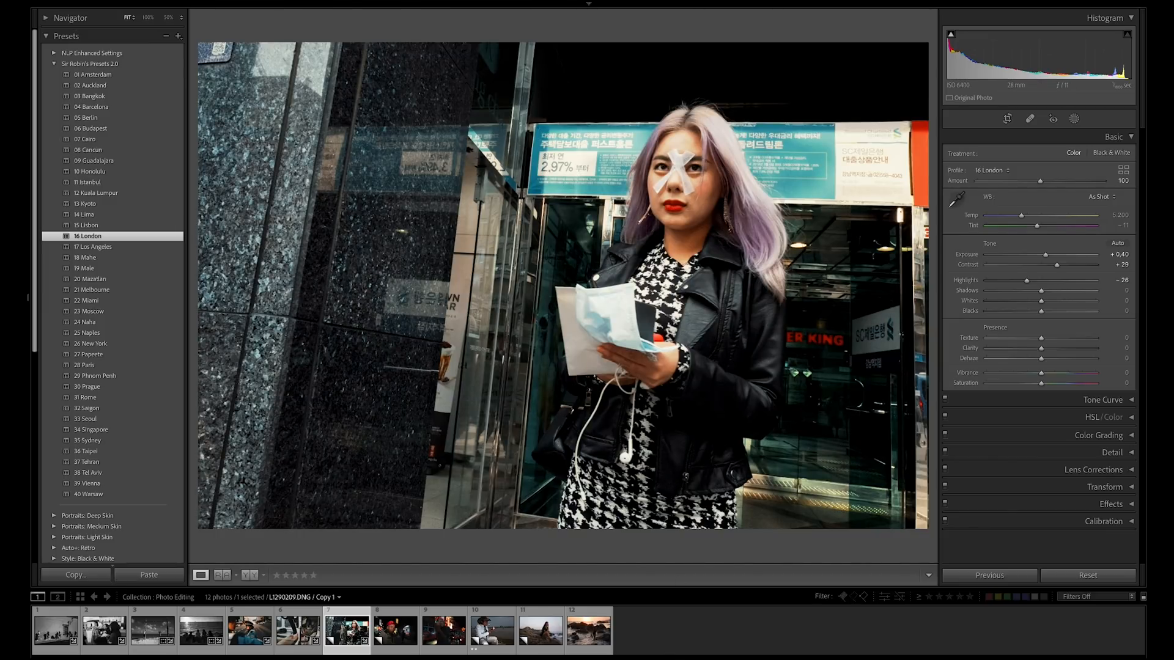
# Set the eighth photo's Exposure to +0.85 and Shadows to +27, leave Contrast at its default, and apply the 15 Lisbon preset.
pyautogui.click(397, 632)
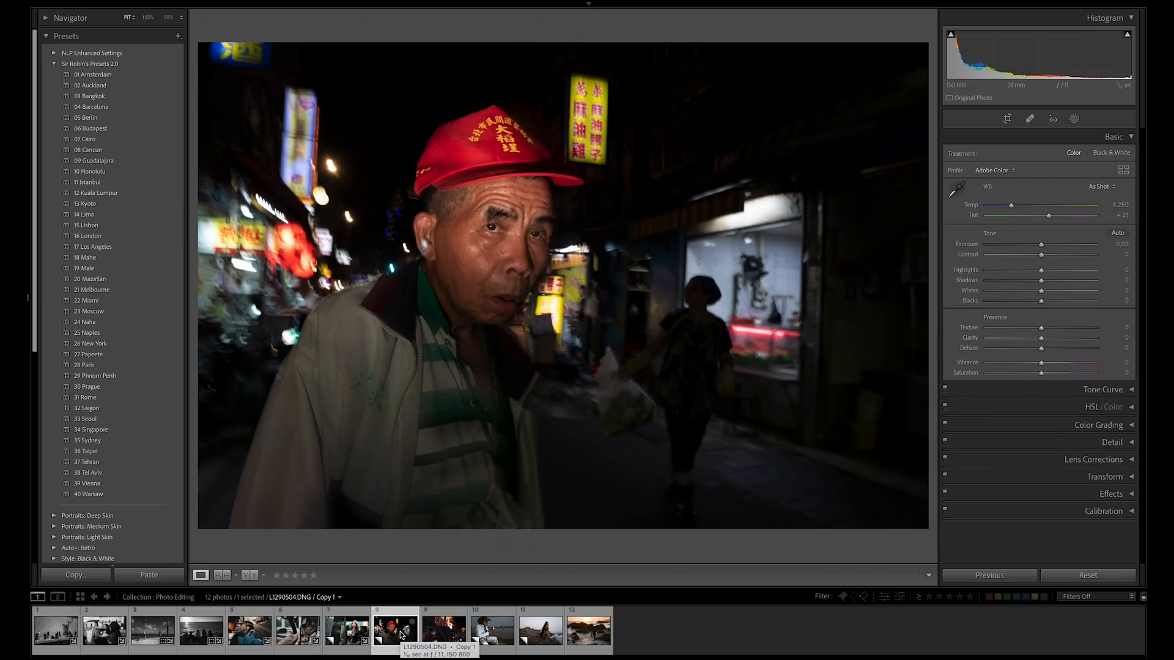
pyautogui.moveTo(1044, 256); pyautogui.dragTo(1059, 285)
pyautogui.doubleClick(1045, 255)
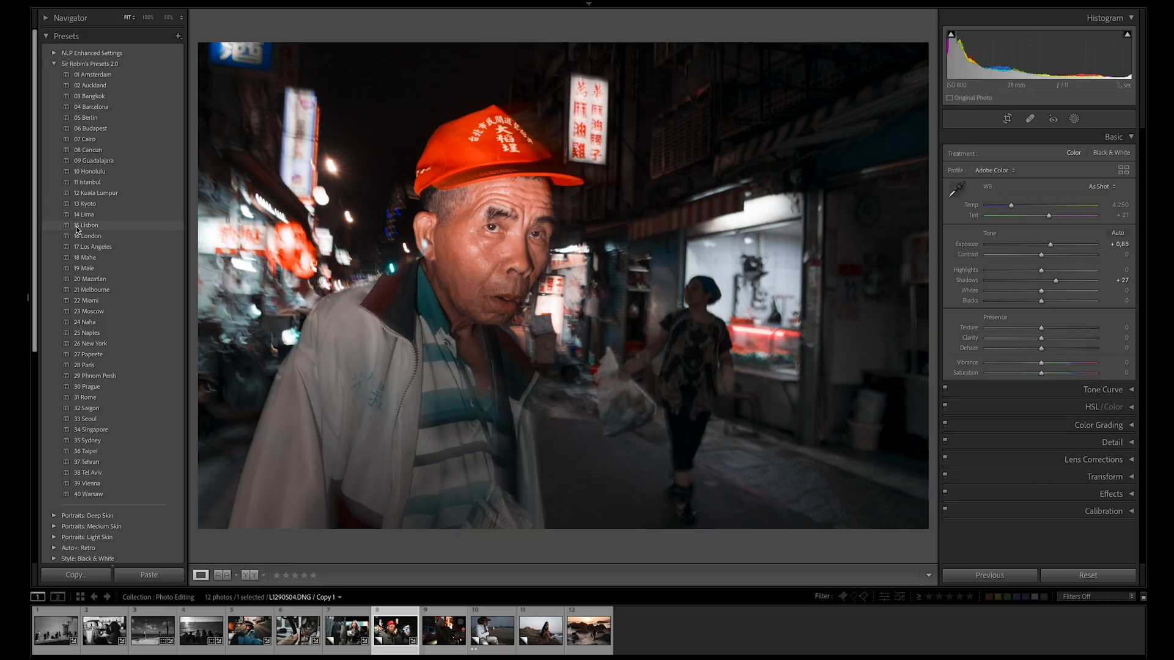
pyautogui.click(78, 226)
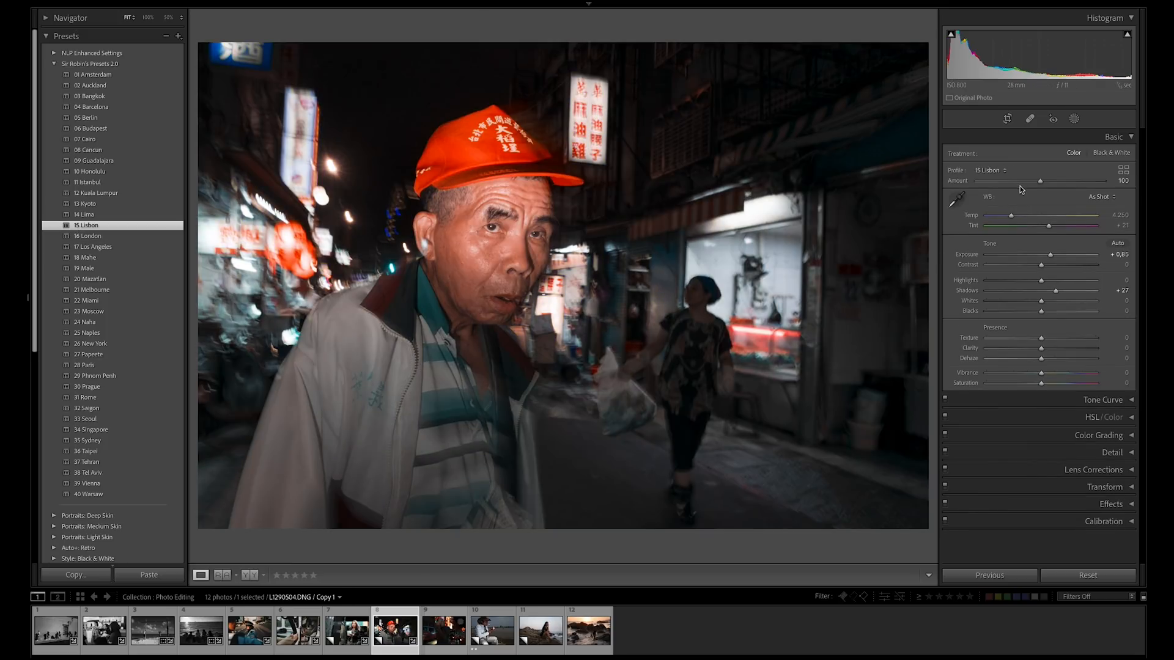
# Try the 15 Lisbon profile's Amount at 0 and 200, and reset it to the default 100.
pyautogui.moveTo(1042, 181); pyautogui.dragTo(950, 181)
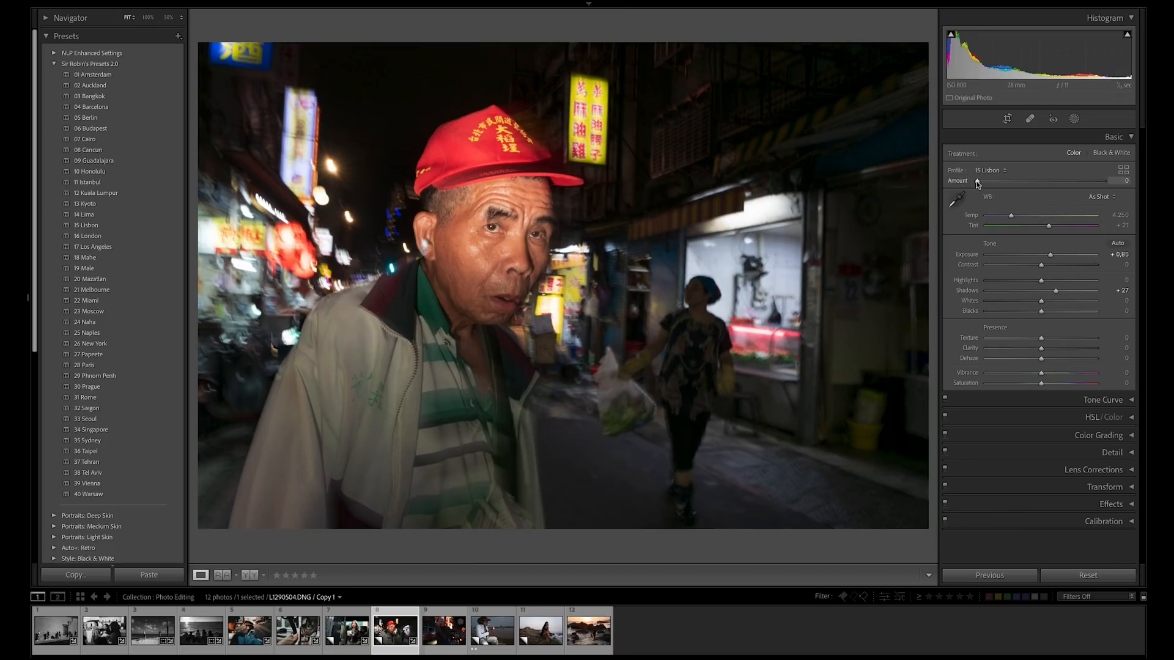
pyautogui.doubleClick(979, 181)
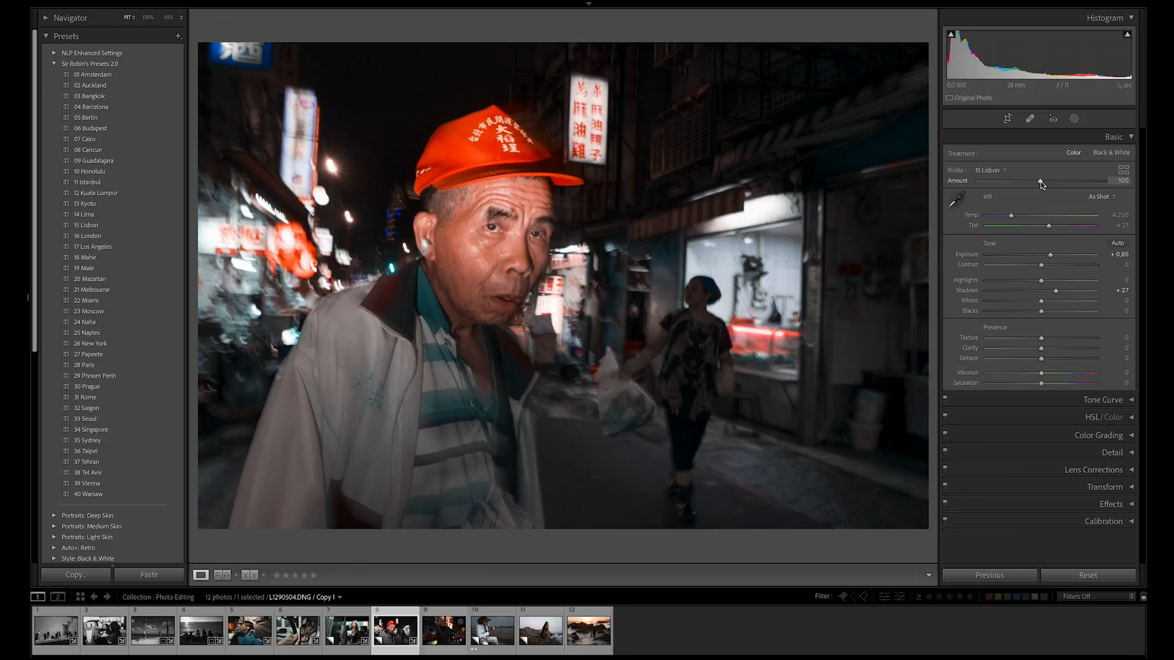
pyautogui.moveTo(1042, 184); pyautogui.dragTo(1109, 183)
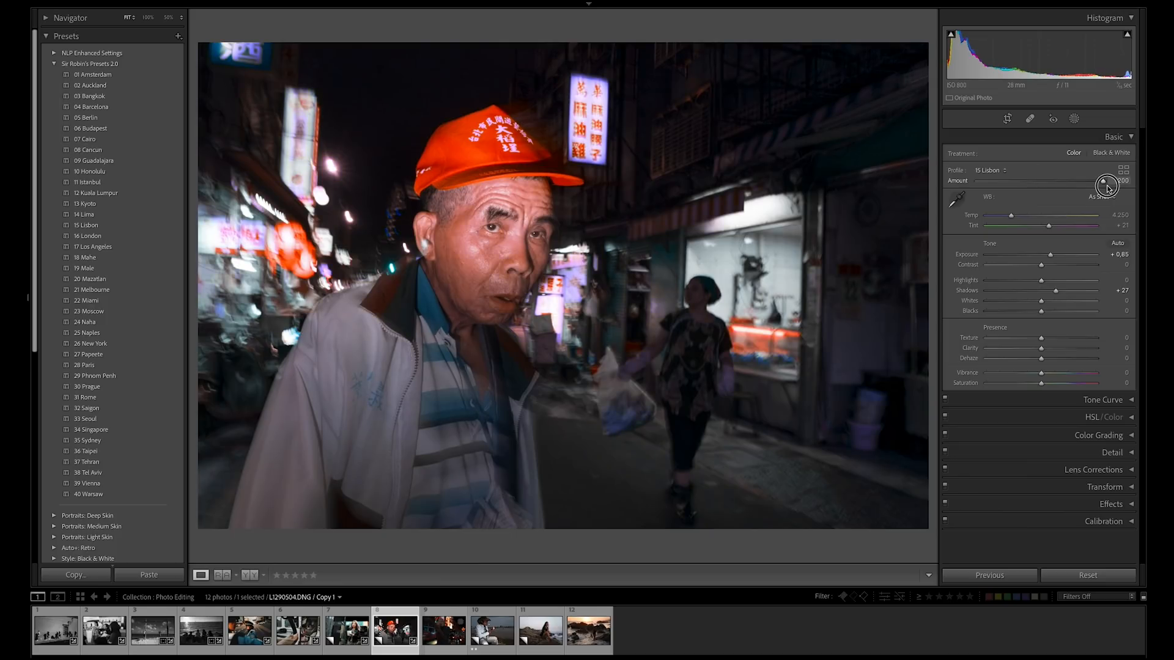
pyautogui.moveTo(1108, 186); pyautogui.dragTo(1028, 184)
pyautogui.doubleClick(1026, 181)
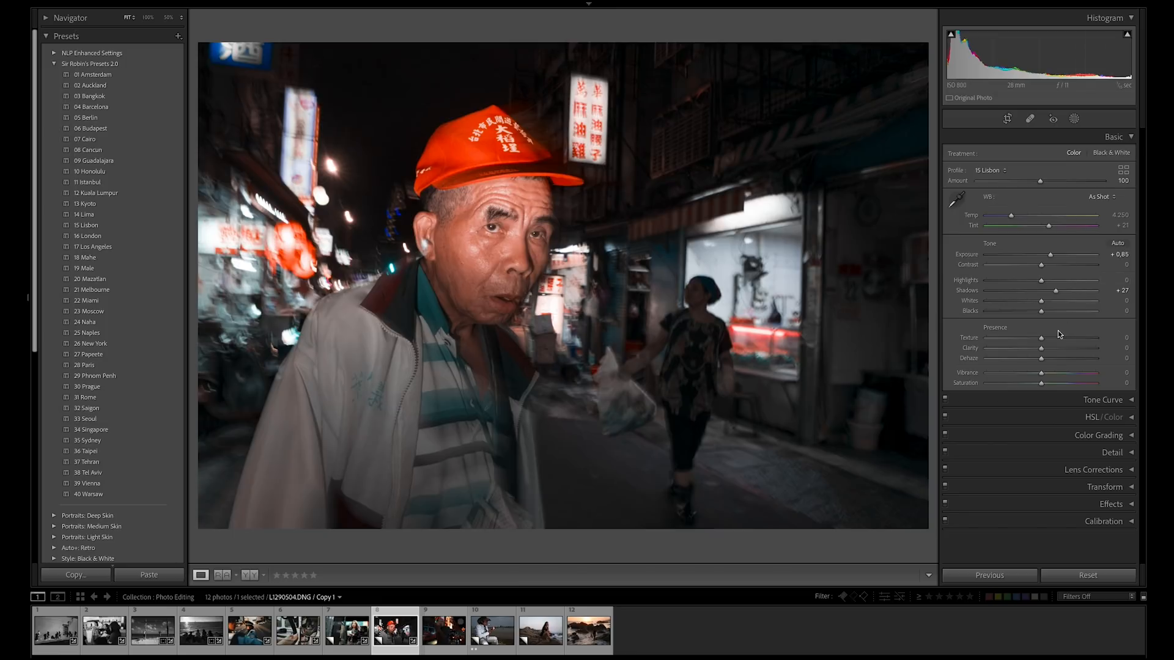
# Set the Contrast of the red cap photo to +47.
pyautogui.moveTo(1043, 265); pyautogui.dragTo(1069, 272)
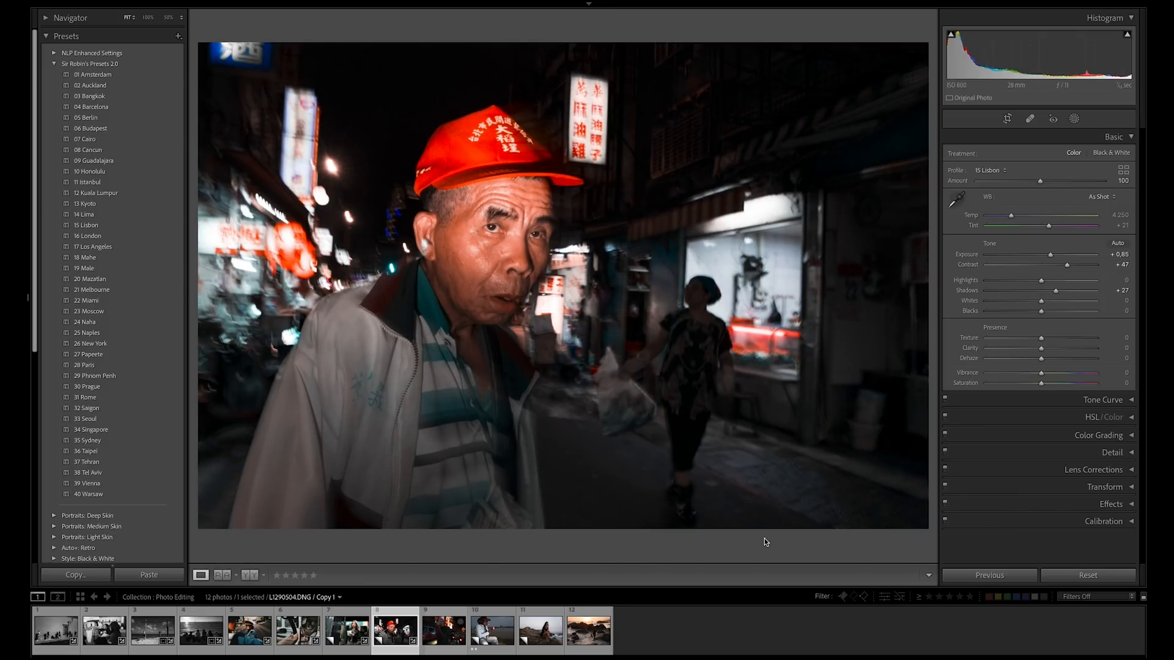
# Set the Exposure of the ninth photo, with the man and the buses, to +1.70 and its Contrast to +23.
pyautogui.click(443, 630)
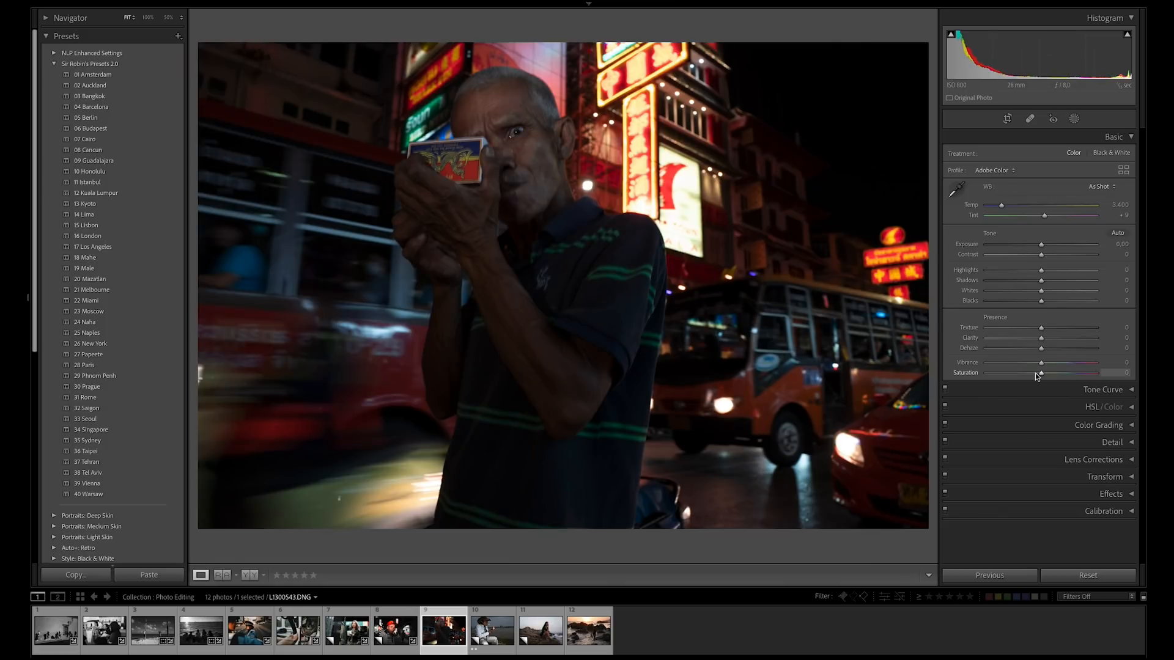
pyautogui.moveTo(1043, 244); pyautogui.dragTo(1057, 248)
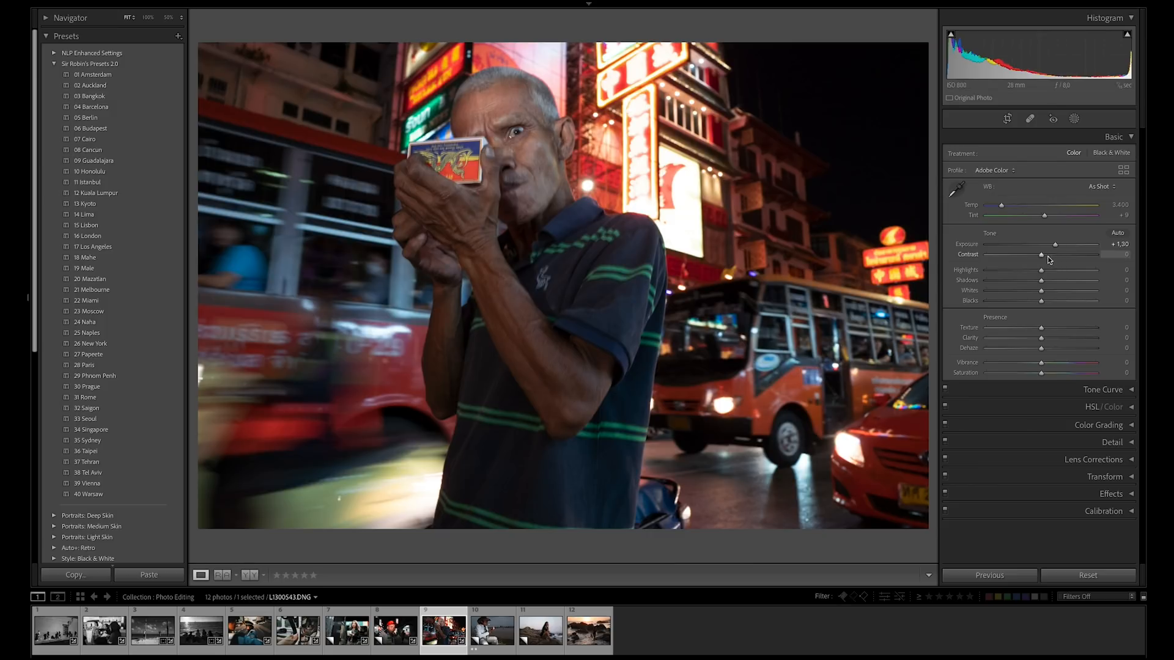
pyautogui.moveTo(1049, 258); pyautogui.dragTo(1060, 247)
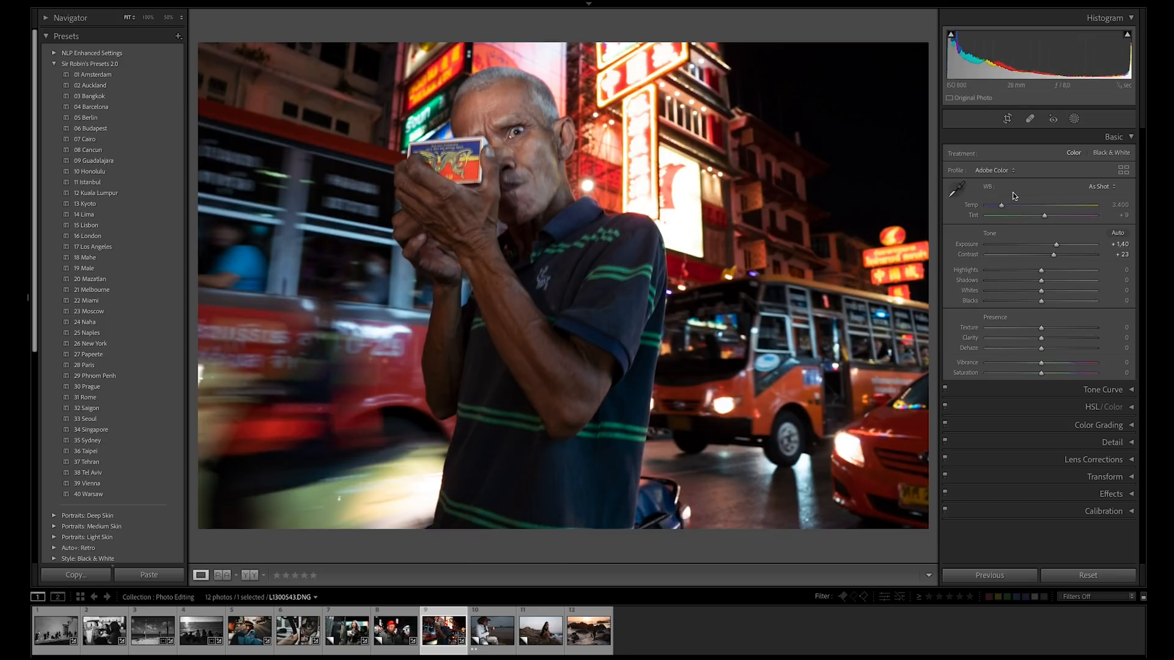
pyautogui.moveTo(1056, 245); pyautogui.dragTo(1063, 246)
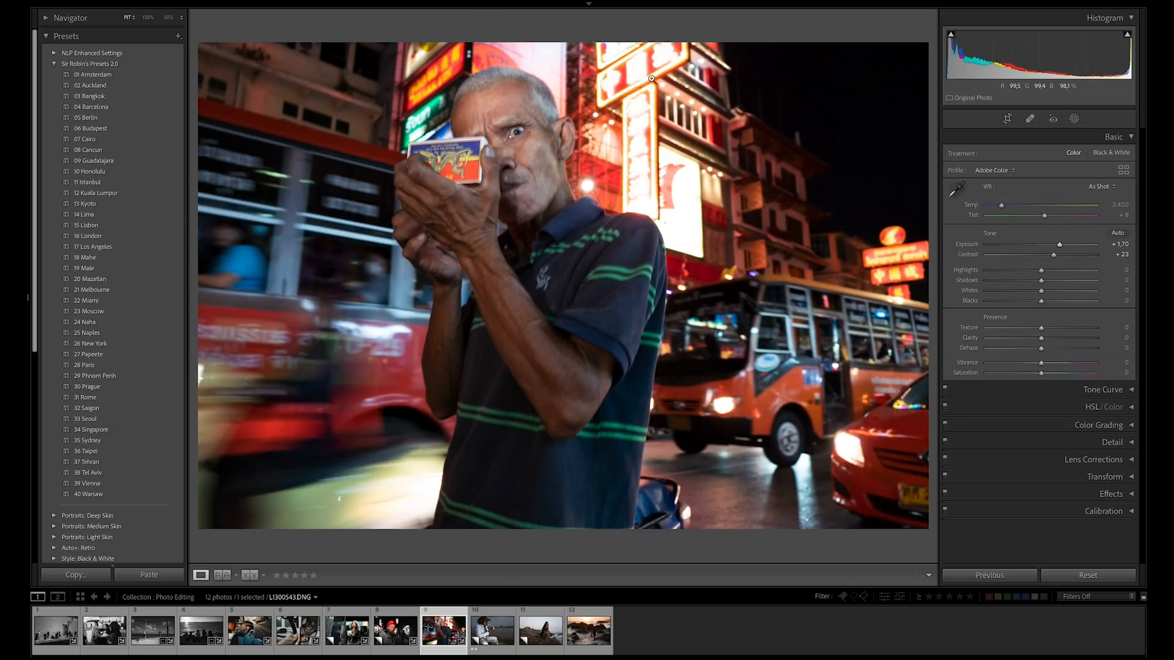
# Try lowering the bus photo's overall Highlights to -51 and reset them to 0.
pyautogui.moveTo(1041, 270); pyautogui.dragTo(1013, 271)
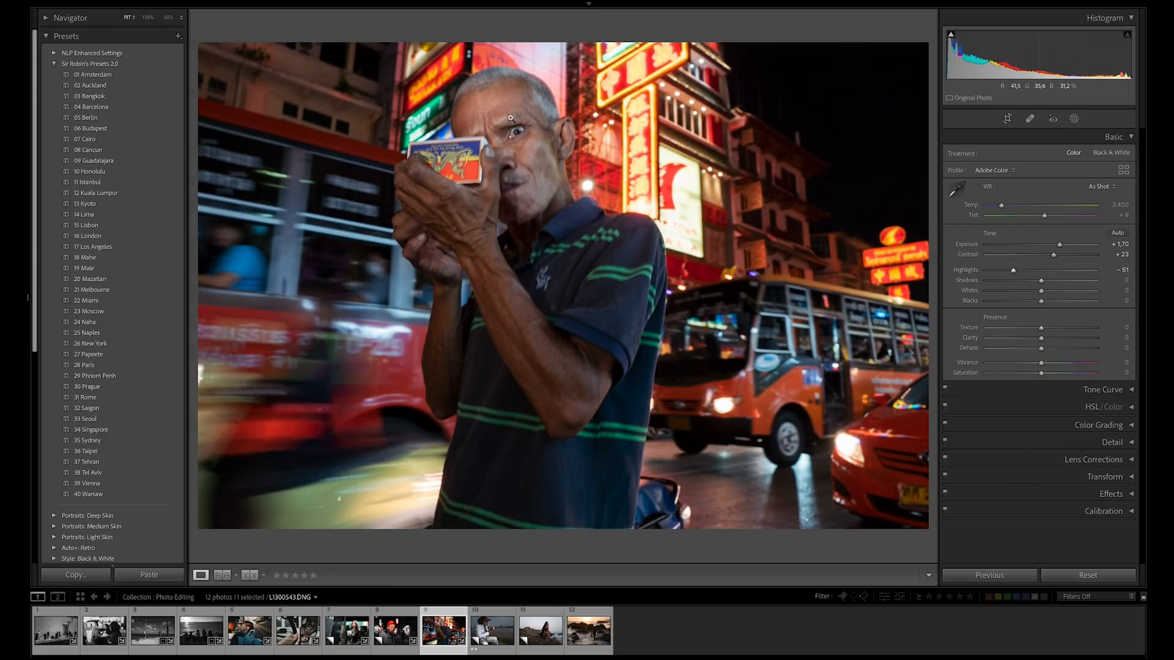
pyautogui.doubleClick(972, 271)
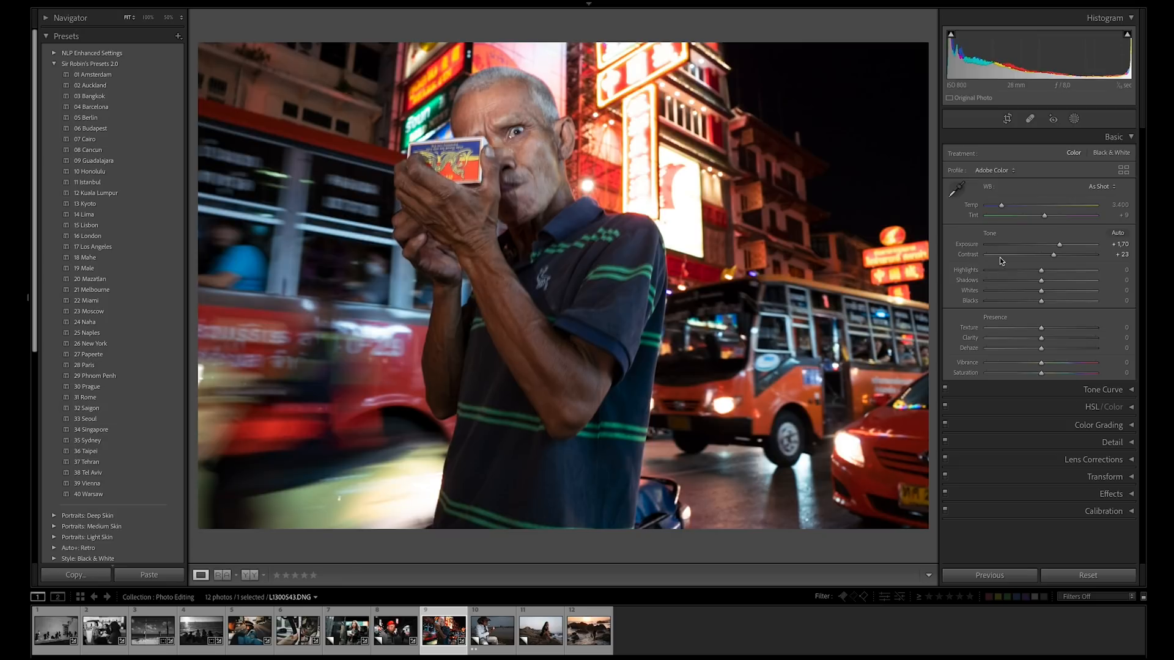
# Add an inverted subject mask covering the background behind the man and set the mask's Highlights to -46.
pyautogui.click(1074, 118)
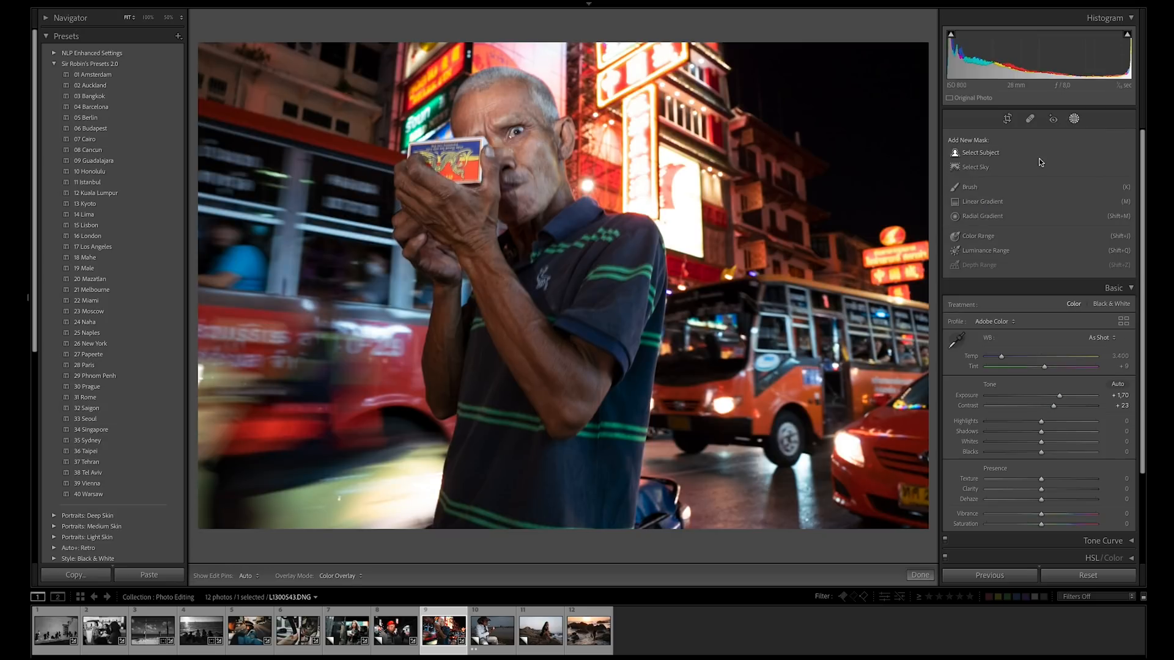
pyautogui.click(990, 154)
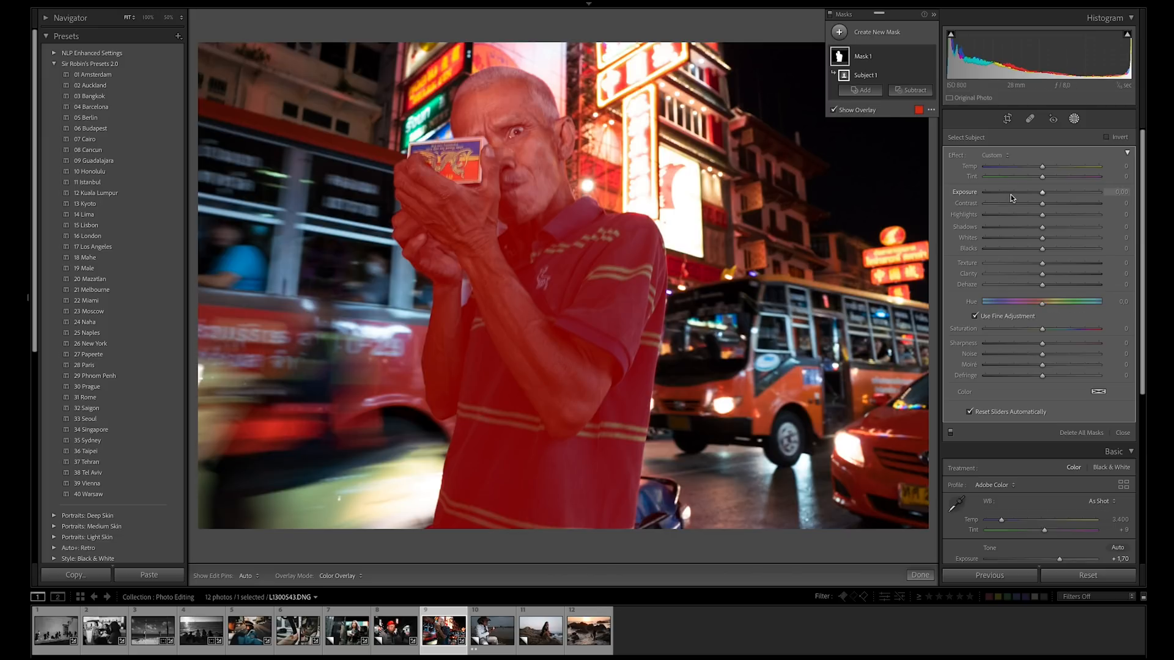
pyautogui.click(1107, 137)
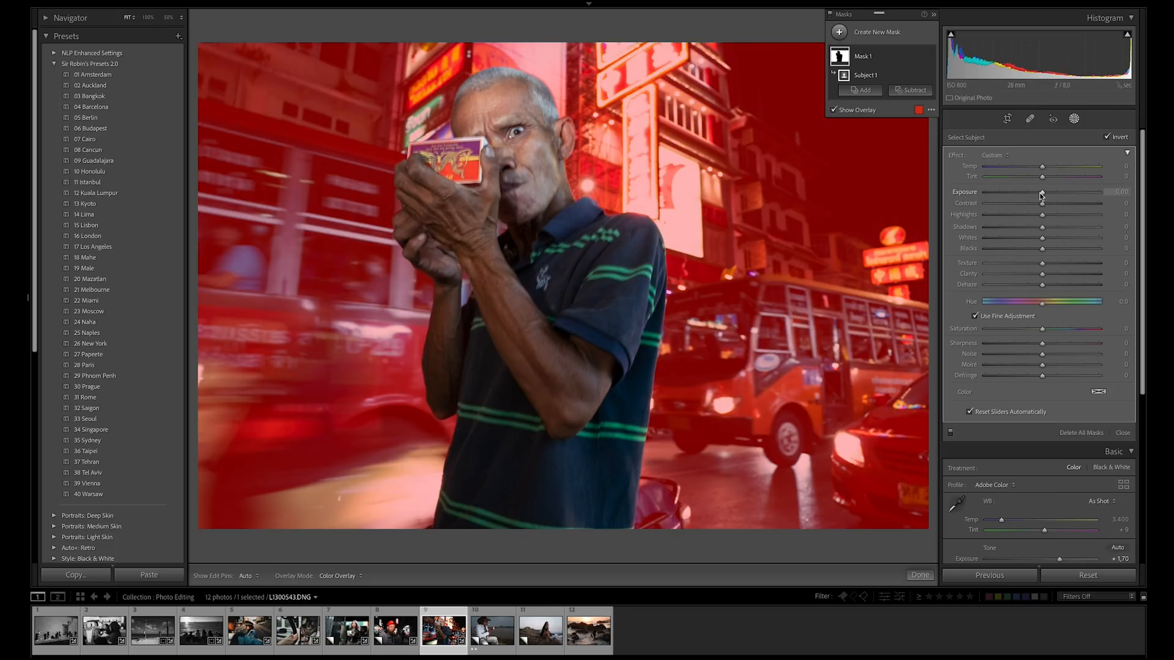
pyautogui.press('o')
pyautogui.moveTo(1043, 215); pyautogui.dragTo(1009, 216)
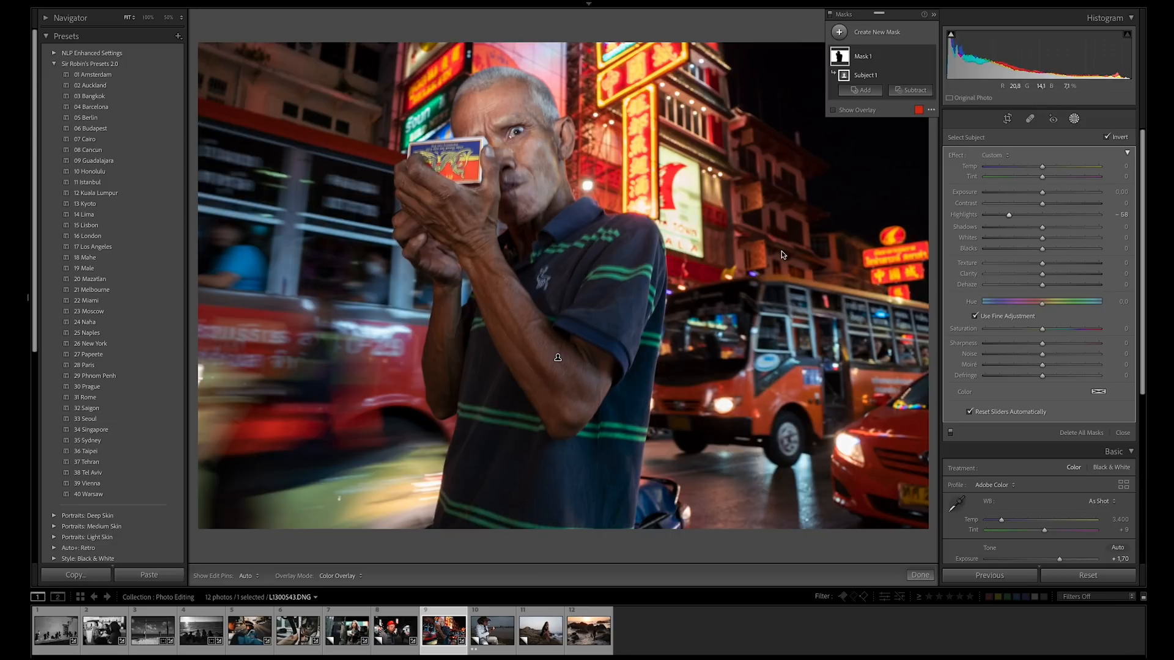
pyautogui.moveTo(1008, 216); pyautogui.dragTo(1016, 217)
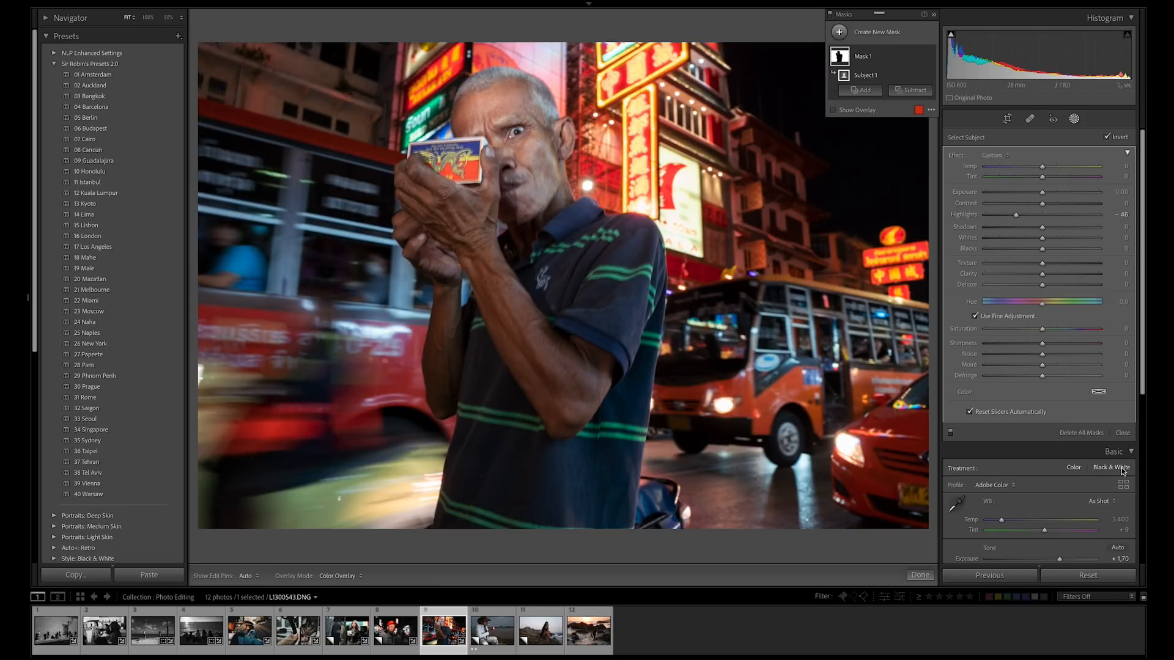
pyautogui.click(1123, 433)
# Set the bus photo's Contrast to +41 and Dehaze to +21, and apply the 08 Cancun preset.
pyautogui.moveTo(1054, 255); pyautogui.dragTo(1065, 257)
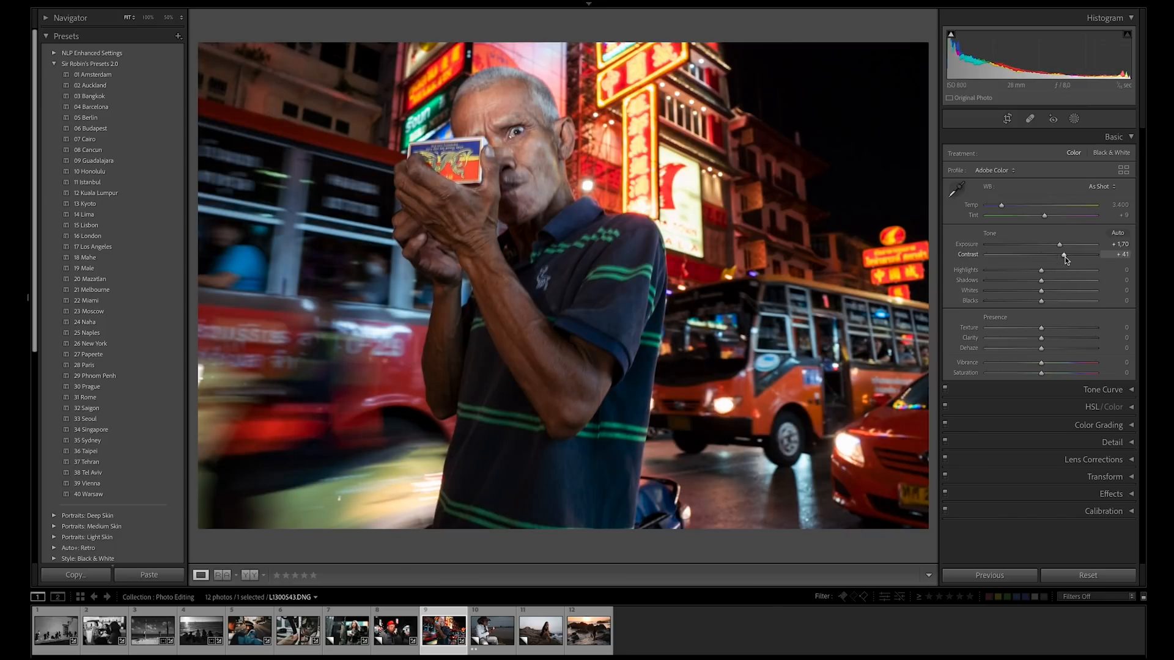
pyautogui.moveTo(1043, 353); pyautogui.dragTo(1053, 355)
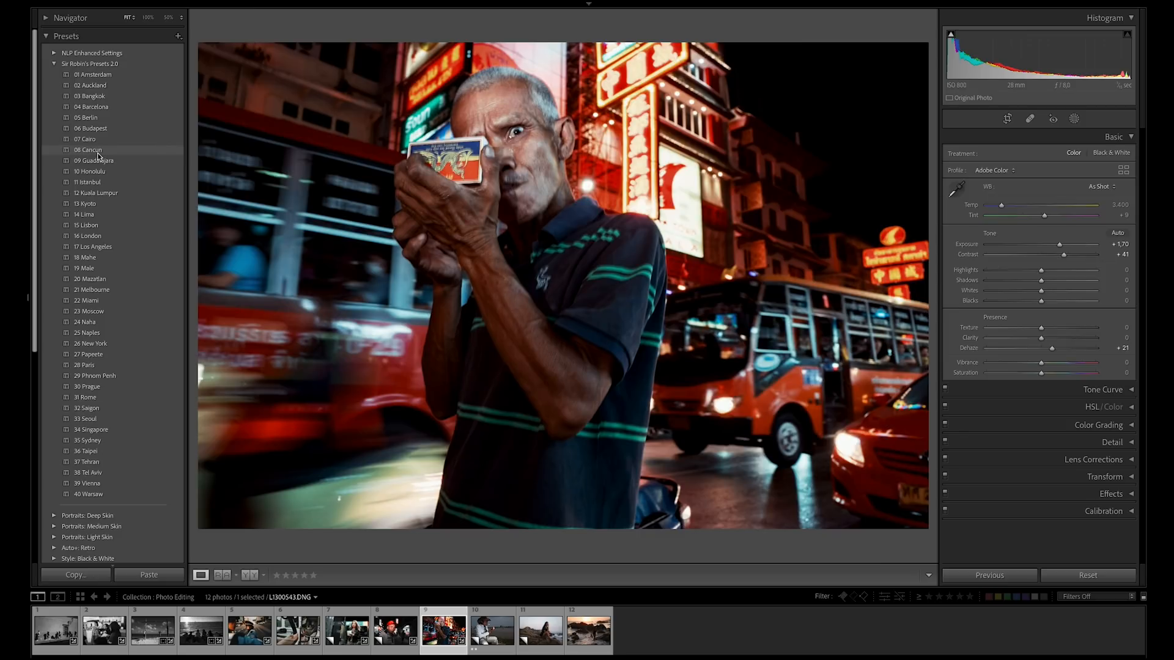
pyautogui.click(97, 153)
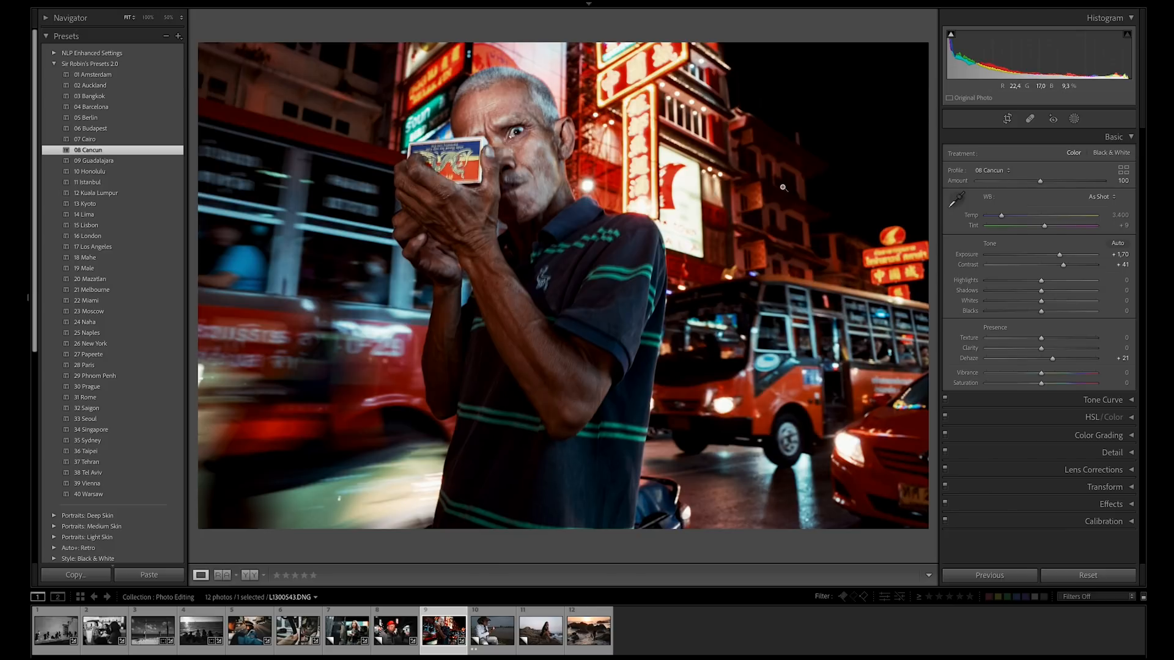
# Bring the bus photo's Dehaze back to 0 and lower its Contrast slightly.
pyautogui.moveTo(1052, 360); pyautogui.dragTo(1044, 362)
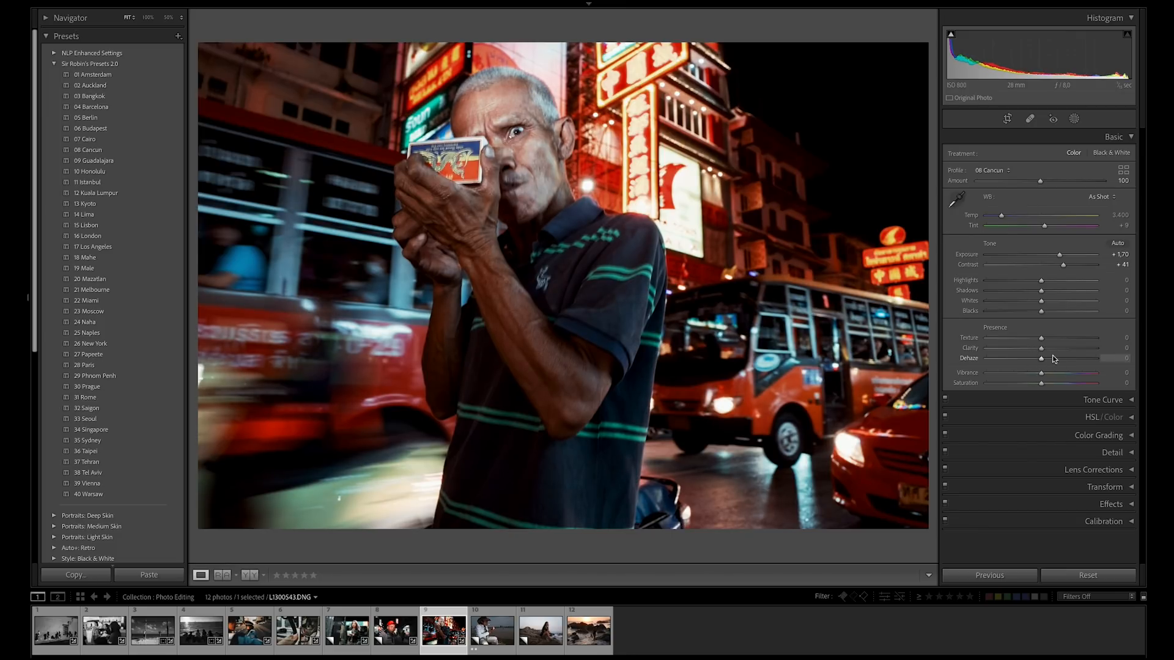
pyautogui.moveTo(1063, 265); pyautogui.dragTo(1059, 267)
# Set the tenth photo's Contrast to +19 and Shadows to +53, and apply the 06 Budapest preset.
pyautogui.click(492, 636)
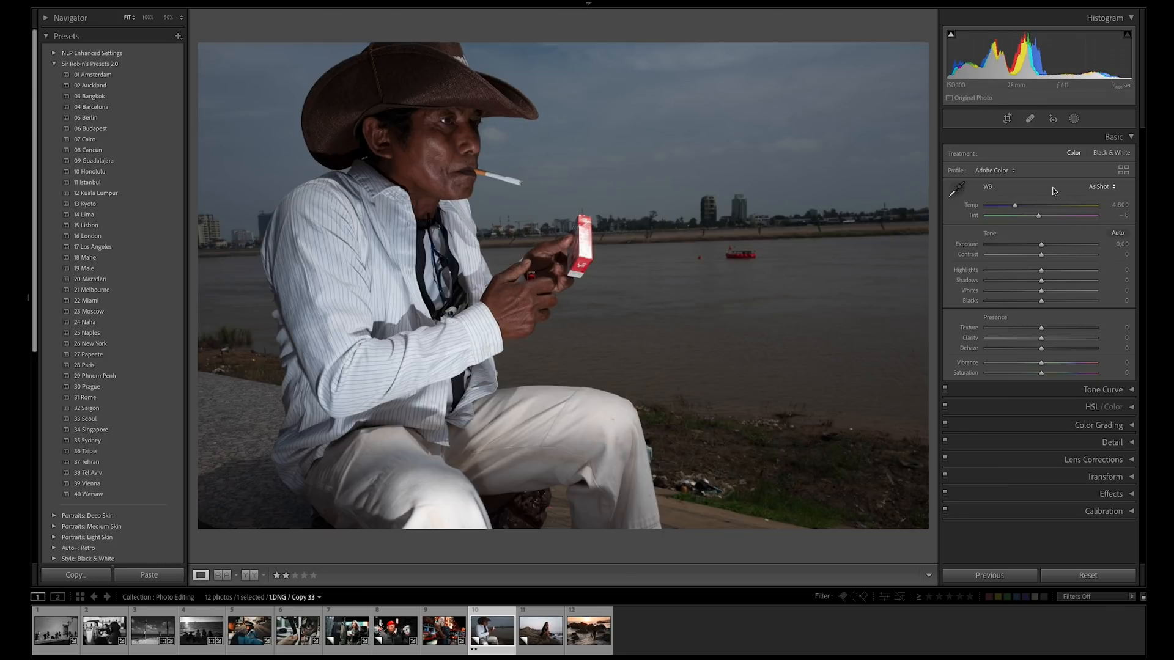
pyautogui.moveTo(1042, 255); pyautogui.dragTo(1070, 281)
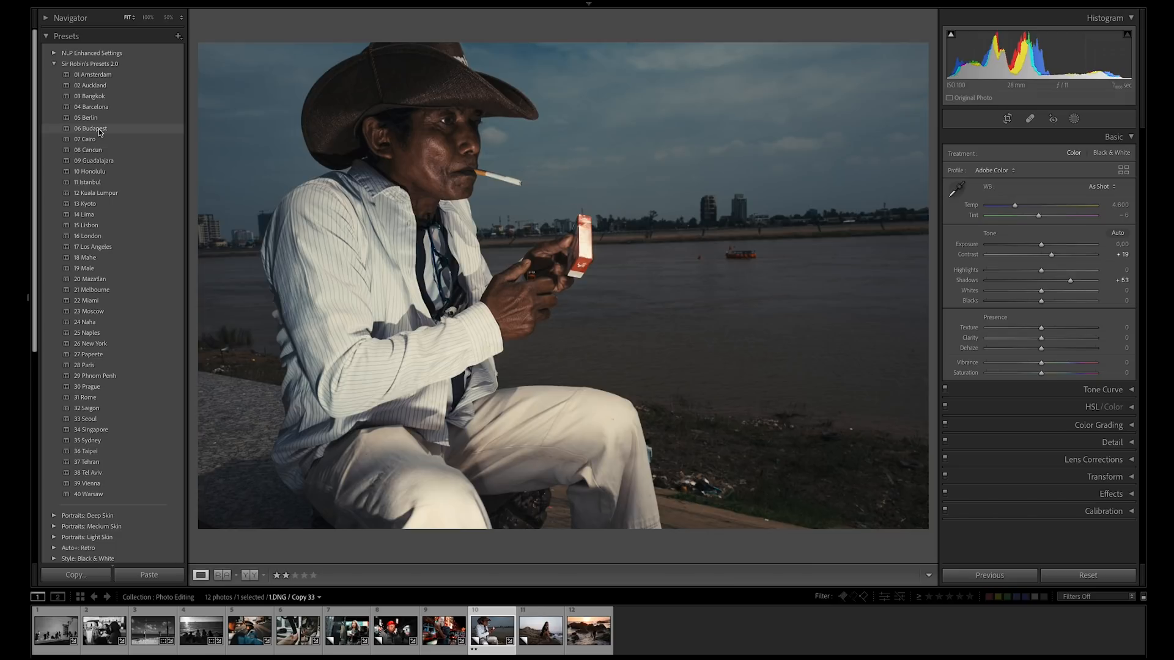
pyautogui.click(100, 132)
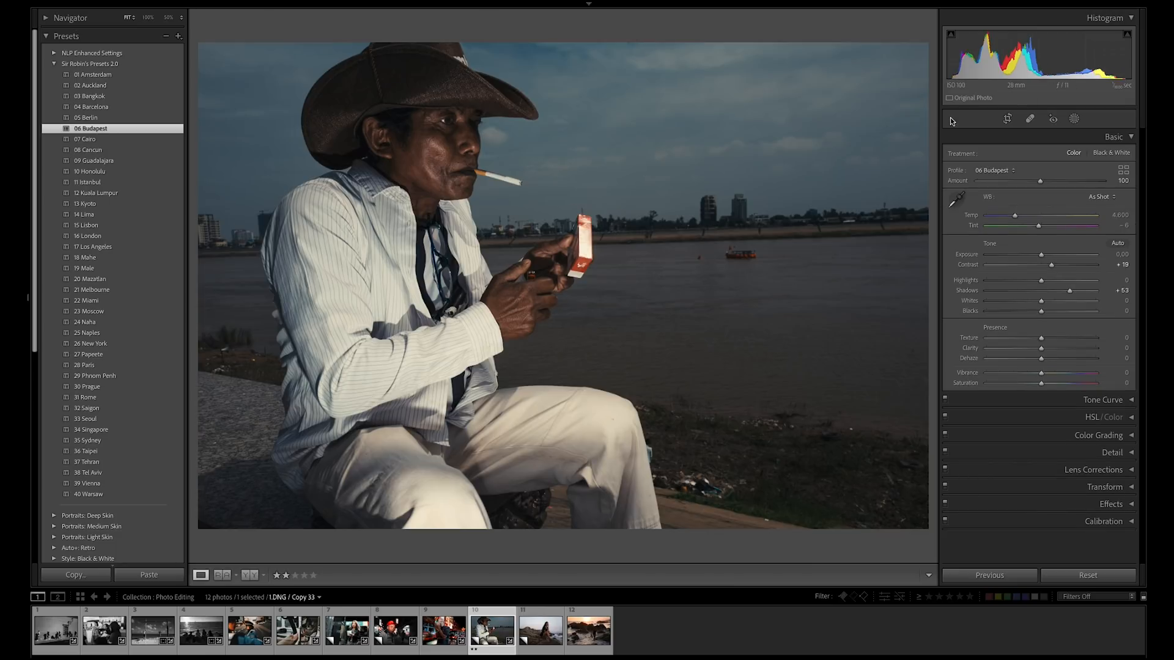
# Try the 06 Budapest profile's Amount at 190 and at its minimum, and reset it to the default 100.
pyautogui.click(1042, 182)
pyautogui.moveTo(1042, 182); pyautogui.dragTo(1098, 184)
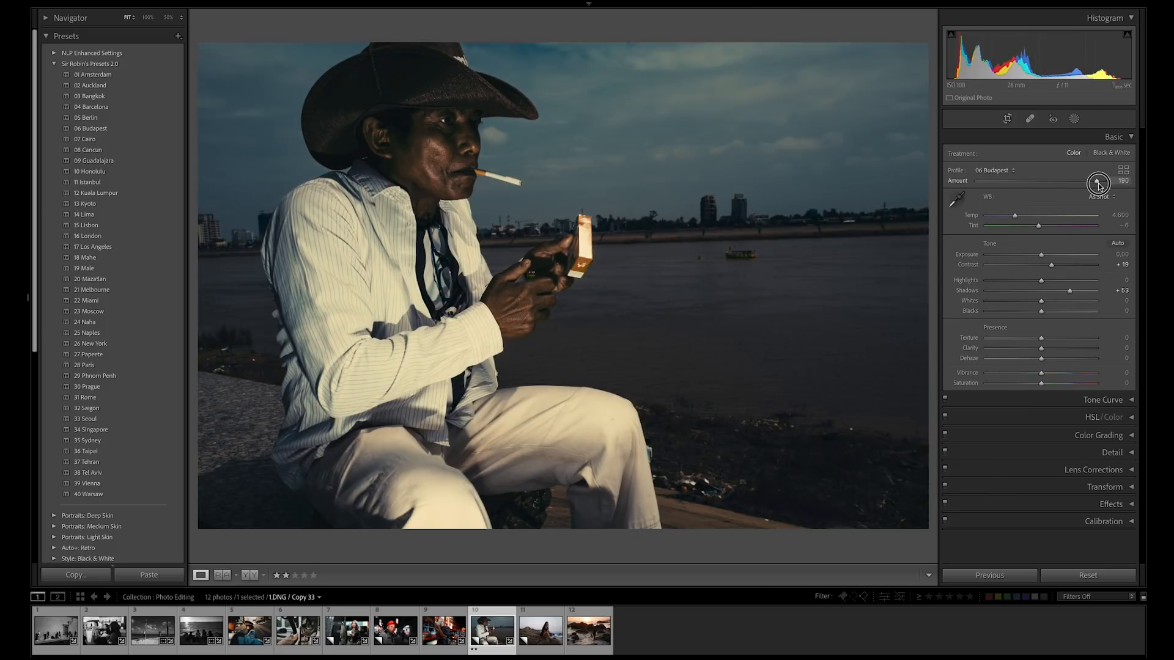
pyautogui.moveTo(1099, 186); pyautogui.dragTo(978, 184)
pyautogui.doubleClick(979, 183)
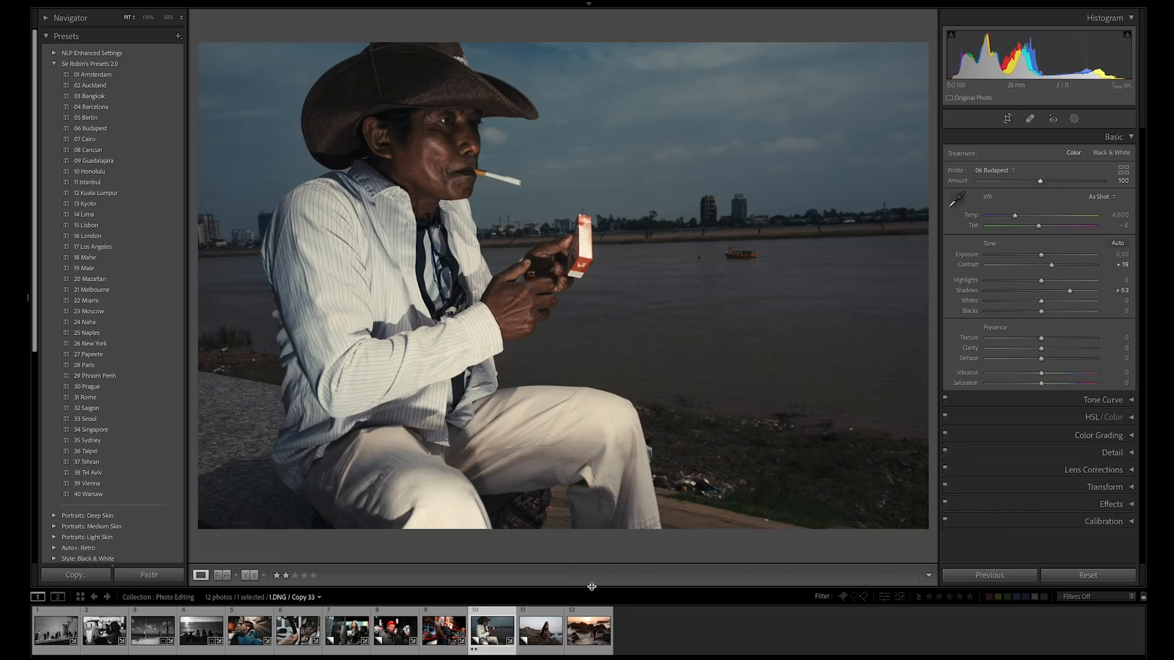
# Straighten the eleventh photo, with the woman on the rocks, by rotating its crop very slightly.
pyautogui.click(541, 640)
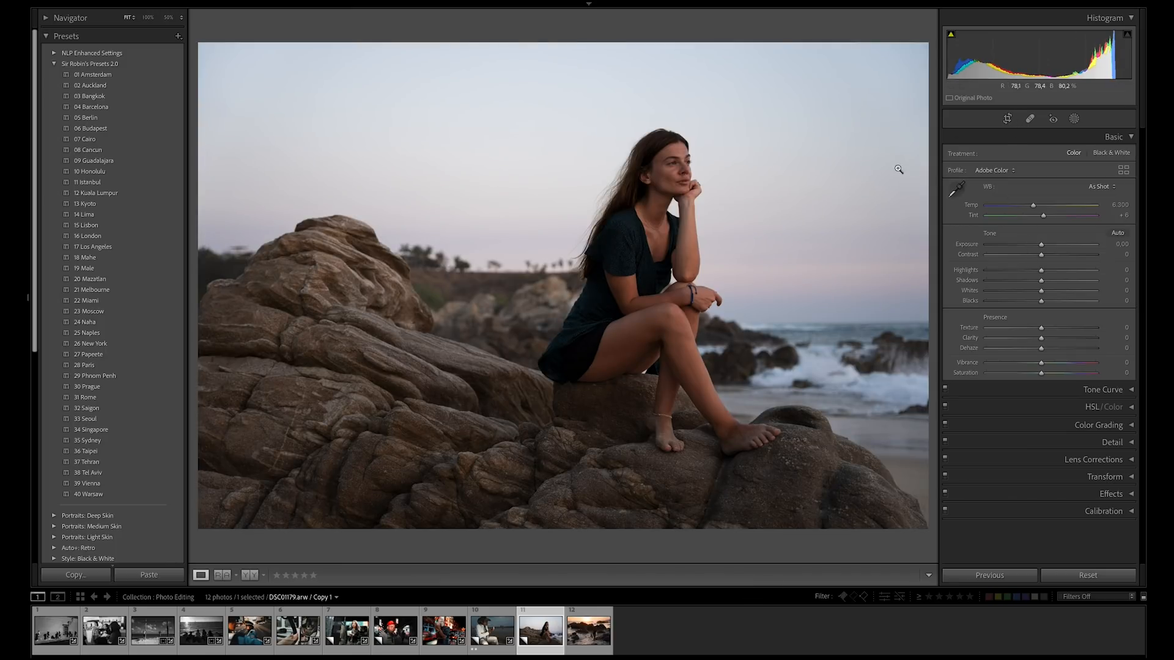
pyautogui.click(1007, 118)
pyautogui.click(929, 30)
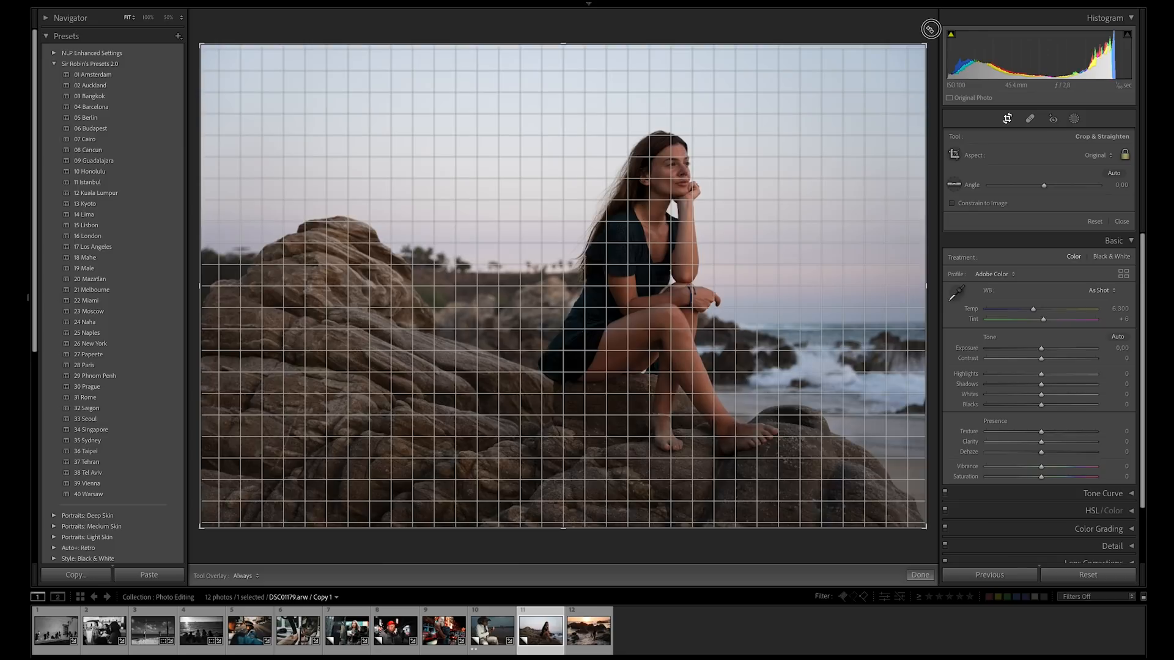
pyautogui.moveTo(930, 29); pyautogui.dragTo(931, 29)
pyautogui.press('Return')
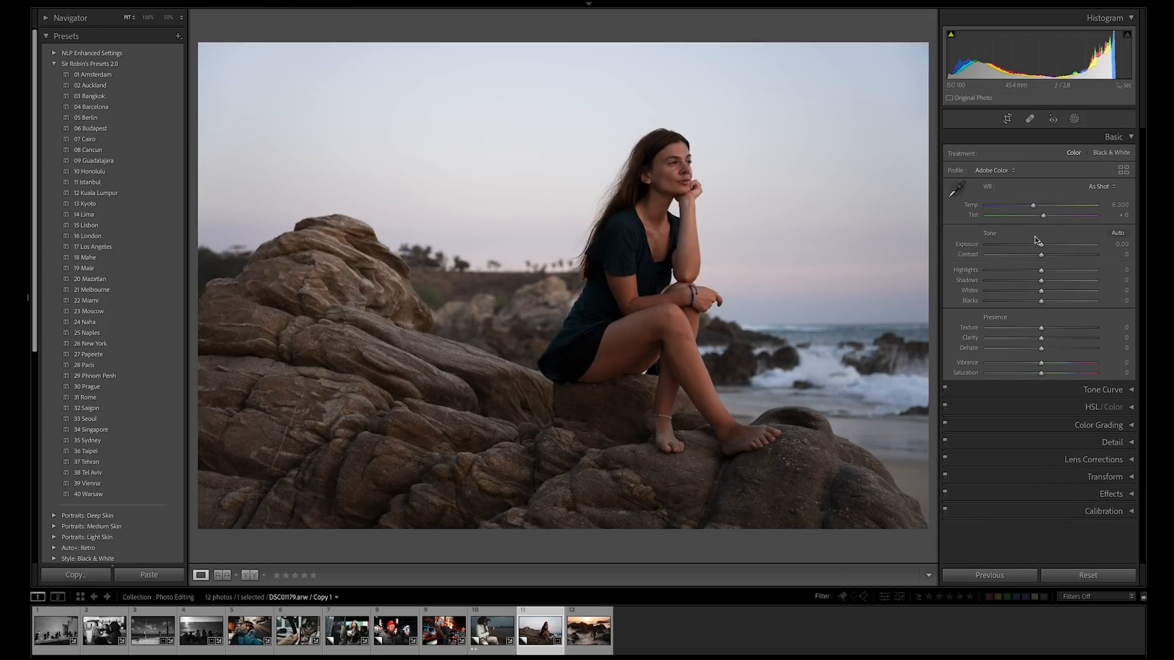
# Set the eleventh photo's Exposure to +0.50, Contrast to +17, Shadows to +43 and Whites to +11, and apply the 08 Cancun preset.
pyautogui.moveTo(1042, 245); pyautogui.dragTo(1046, 246)
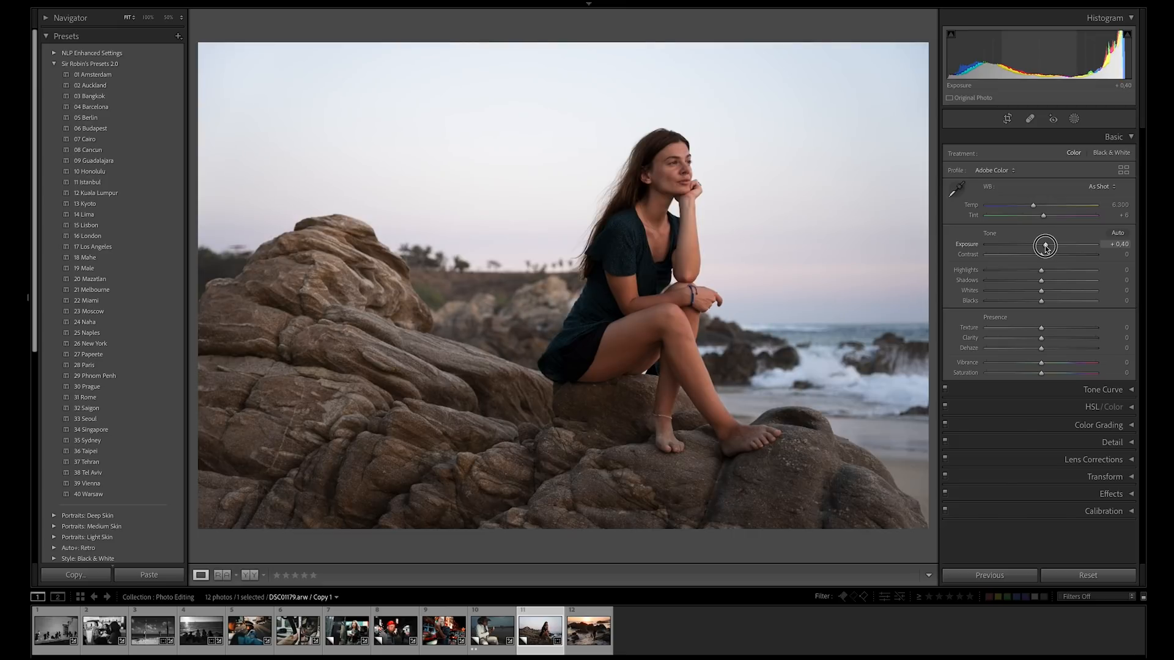
pyautogui.moveTo(1046, 247); pyautogui.dragTo(1058, 283)
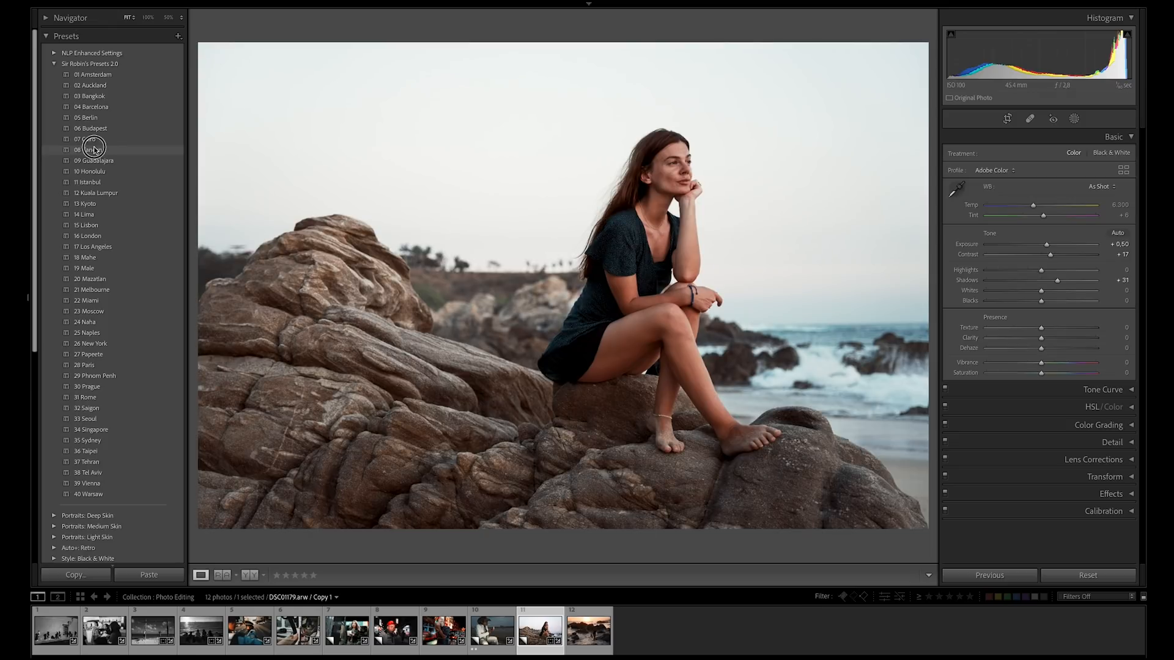
pyautogui.click(92, 150)
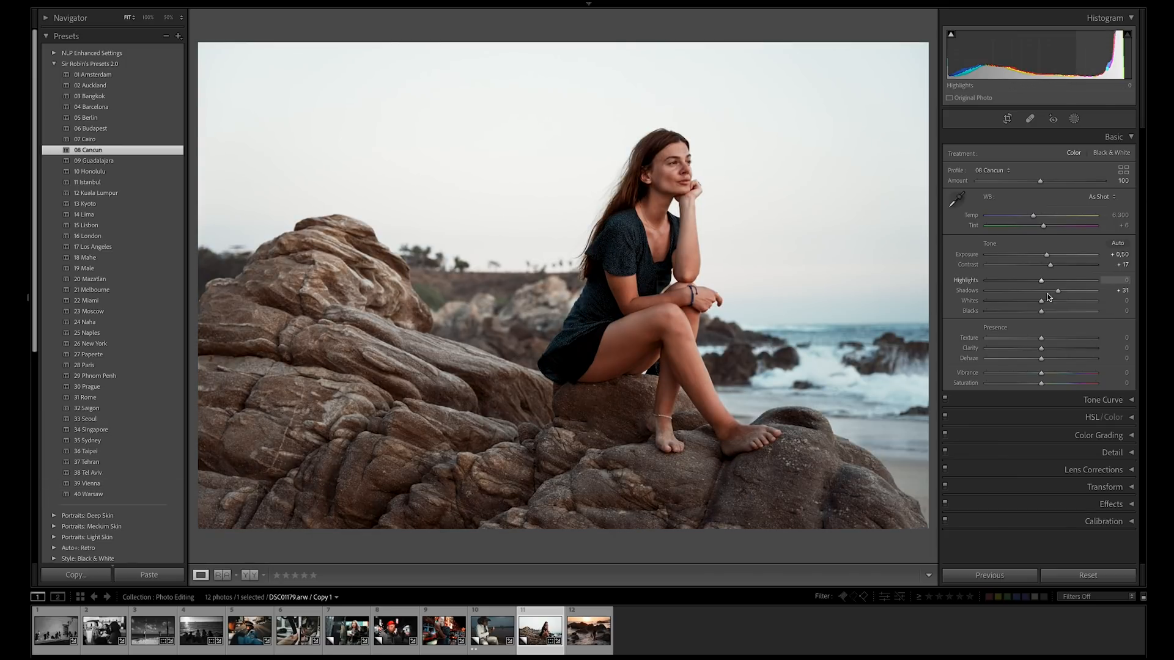
pyautogui.moveTo(1057, 291)
pyautogui.mouseDown()
pyautogui.moveTo(1068, 296)
pyautogui.moveTo(1048, 304)
pyautogui.mouseUp()
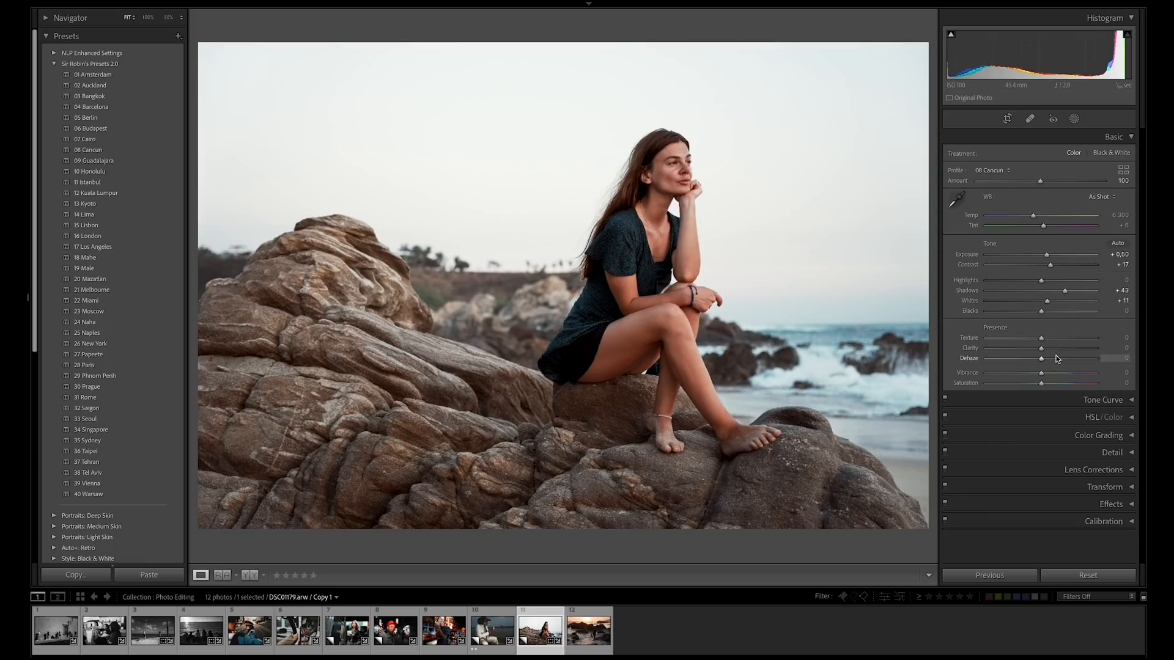
# Try the 08 Cancun profile's Amount at 0 and reset it to the default 100.
pyautogui.moveTo(1041, 183); pyautogui.dragTo(978, 182)
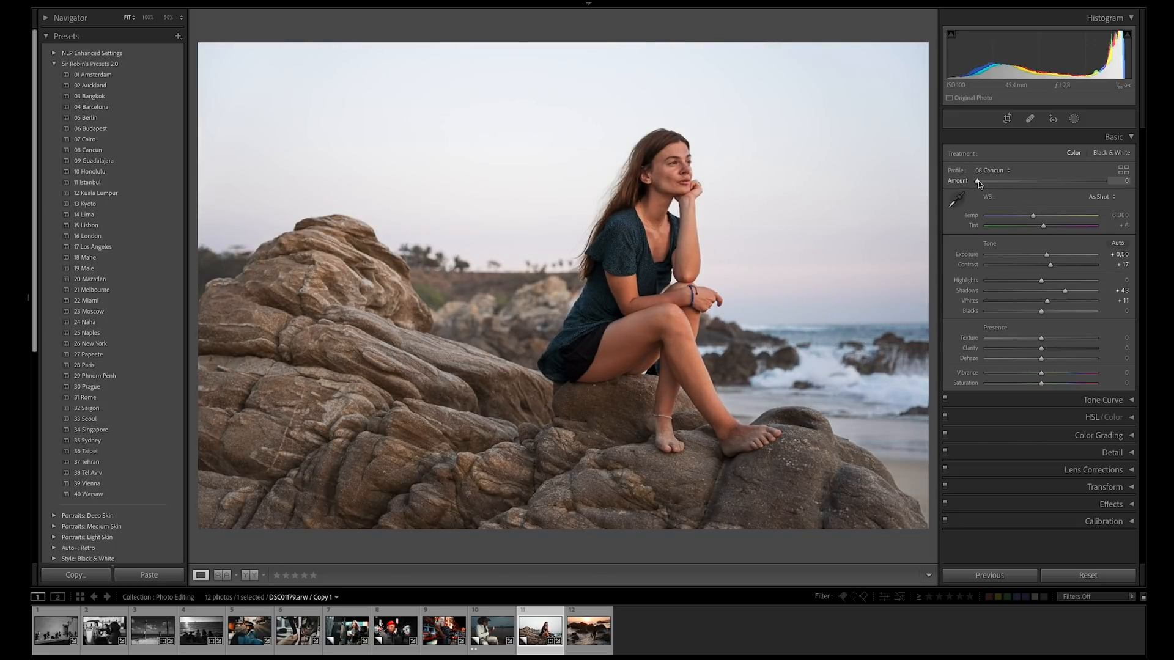
pyautogui.doubleClick(979, 181)
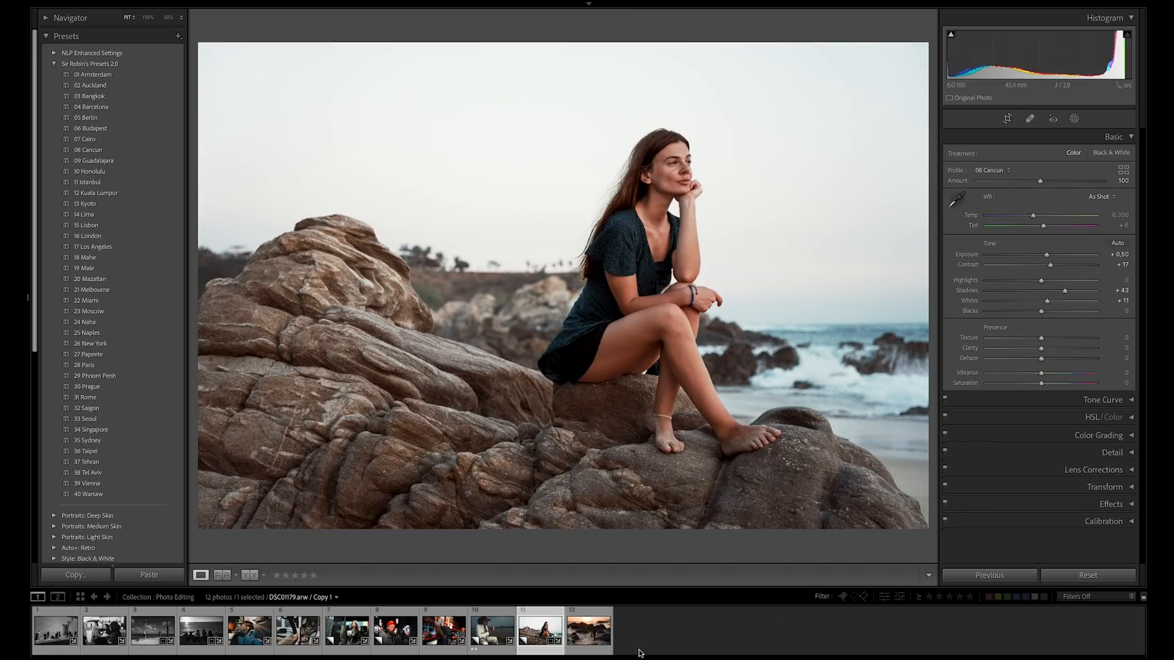
# Straighten the twelfth photo, with the woman walking in the surf at sunset, by rotating its crop very slightly.
pyautogui.click(584, 642)
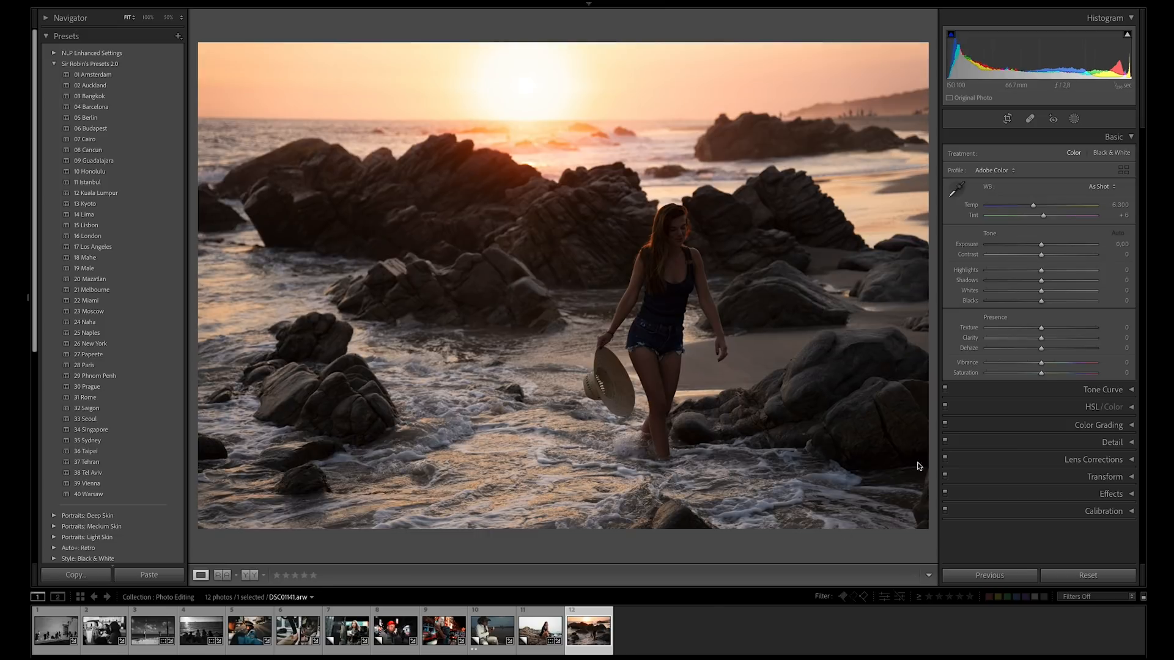
pyautogui.click(1007, 119)
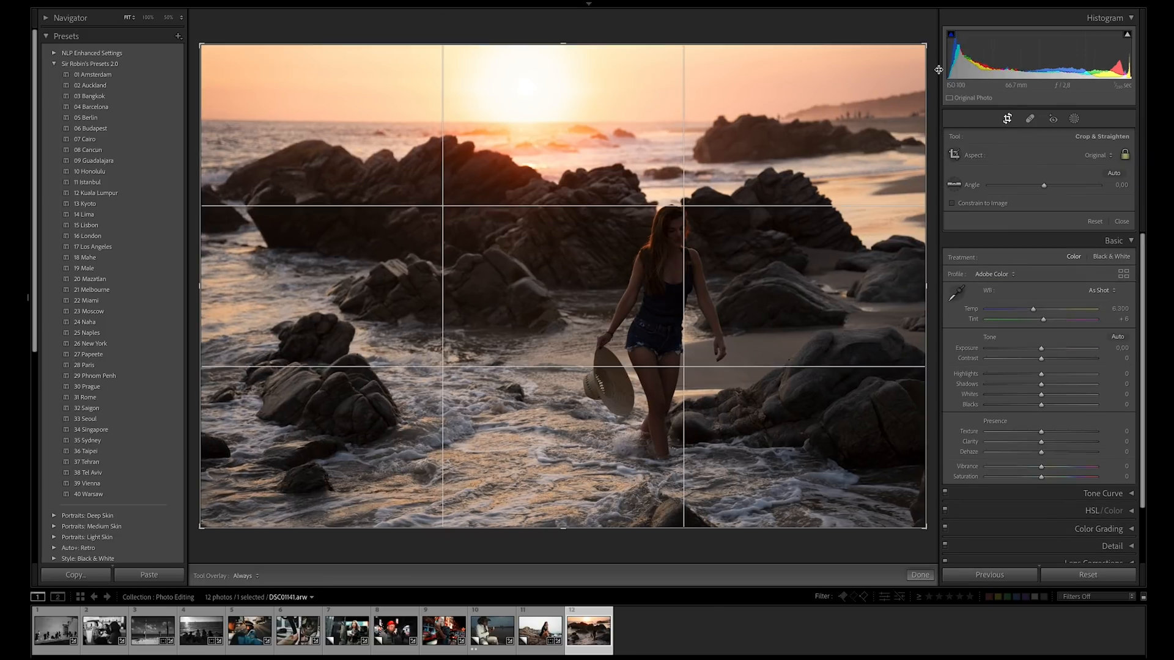
pyautogui.moveTo(932, 36); pyautogui.dragTo(931, 36)
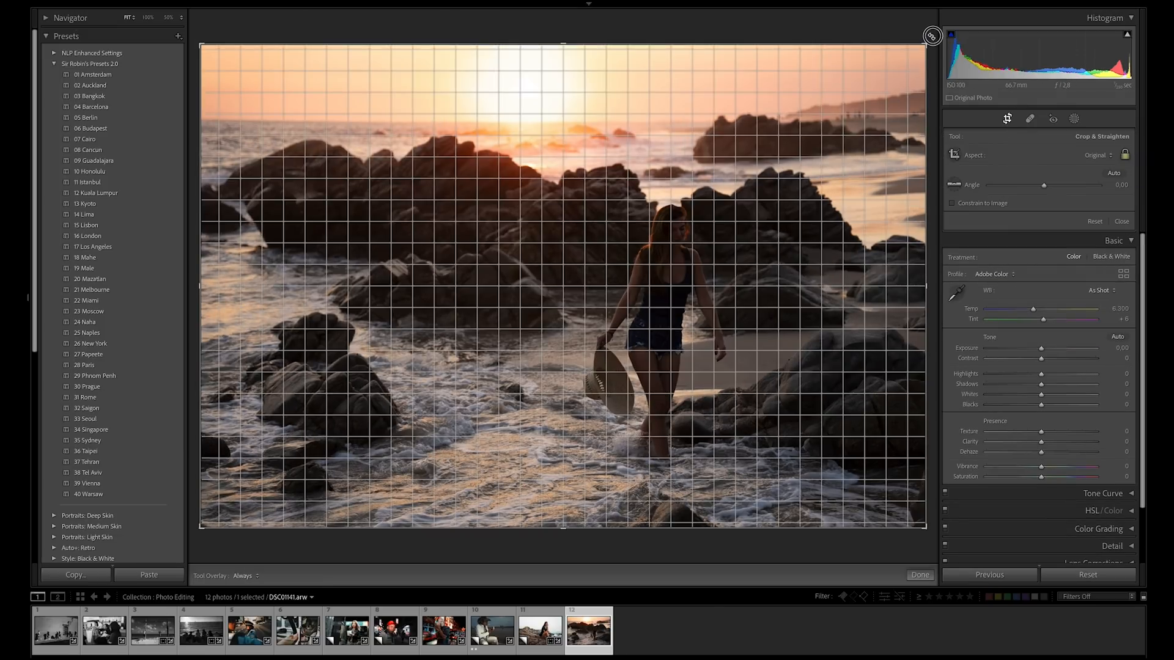
pyautogui.moveTo(932, 36); pyautogui.dragTo(930, 35)
pyautogui.press('Return')
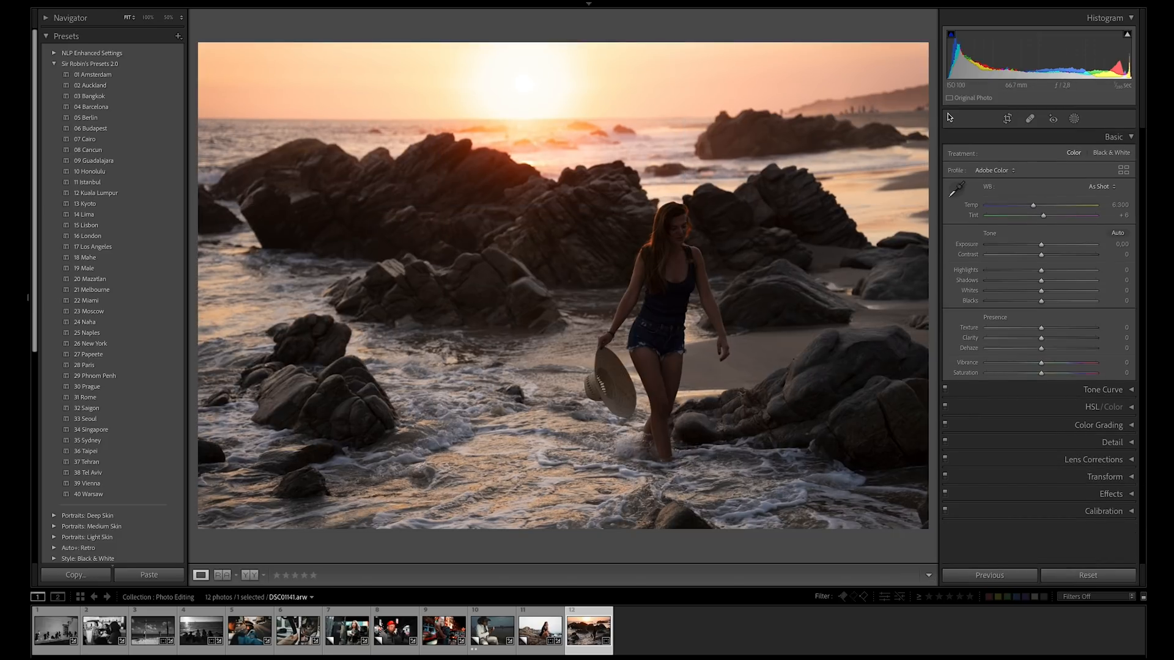
# Set the sunset photo's Exposure to +0.70, Contrast +10, Highlights -54 and Shadows +48, and apply the 16 London preset at Amount 148.
pyautogui.moveTo(1042, 244); pyautogui.dragTo(1069, 286)
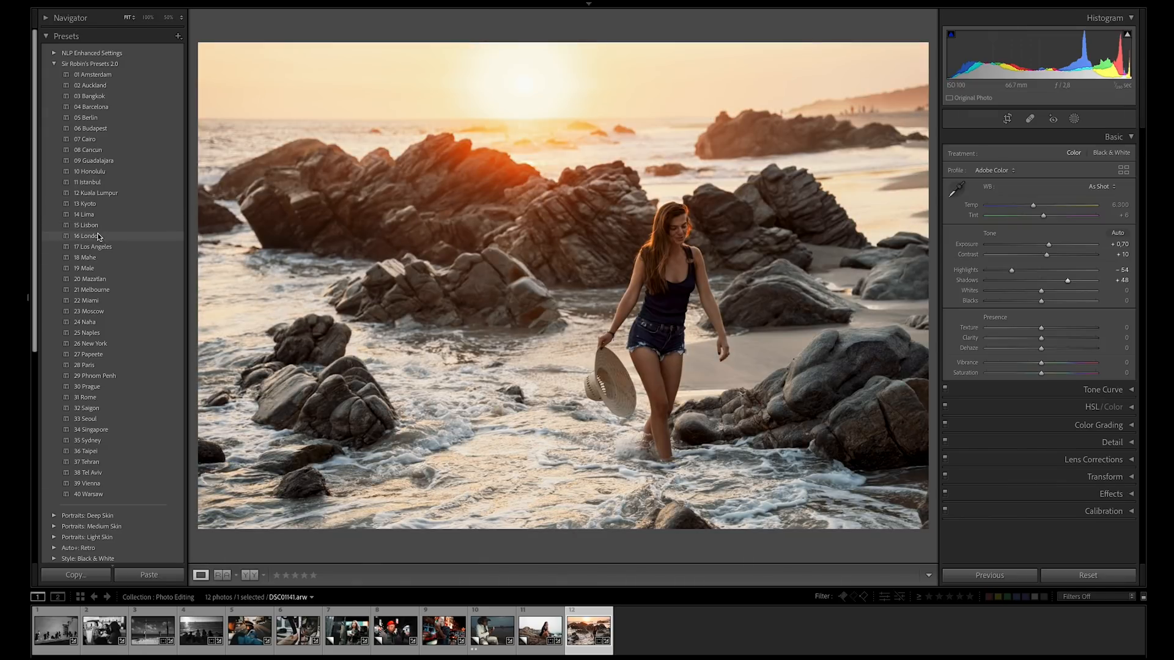
pyautogui.click(98, 237)
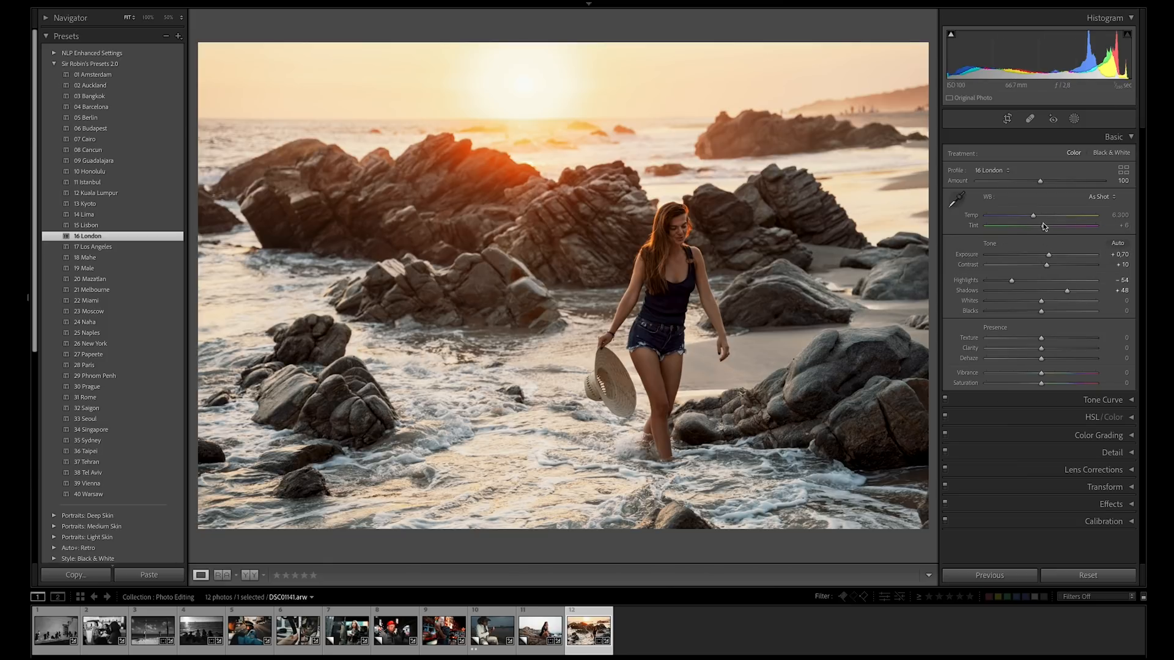
pyautogui.moveTo(1041, 181); pyautogui.dragTo(1070, 181)
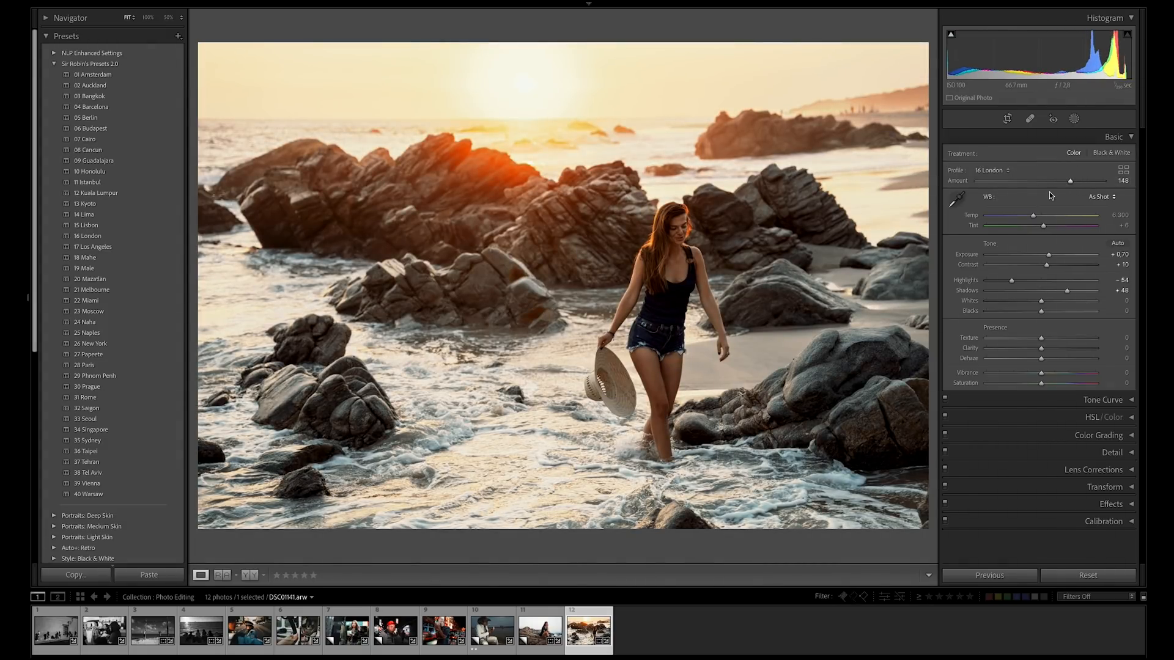